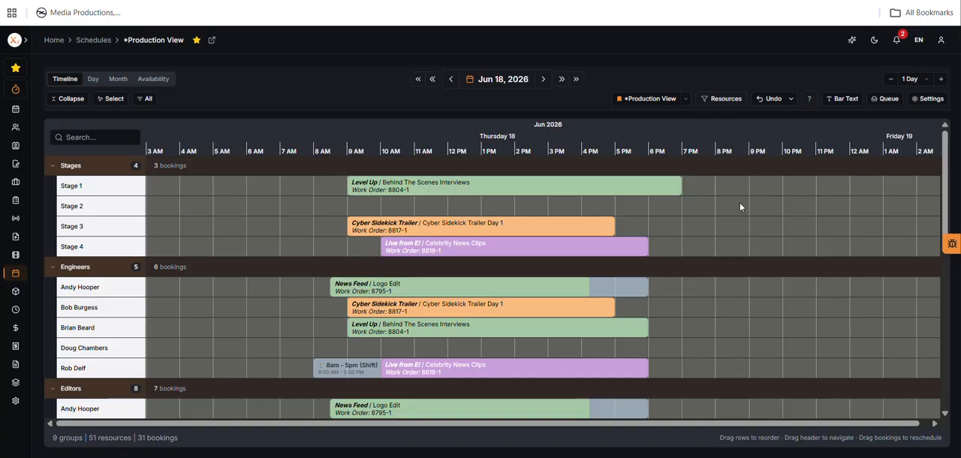
Step: Expand the main navigation menu, look through its modules, and collapse it again
{"action": "left_click", "coordinate": [26, 40]}
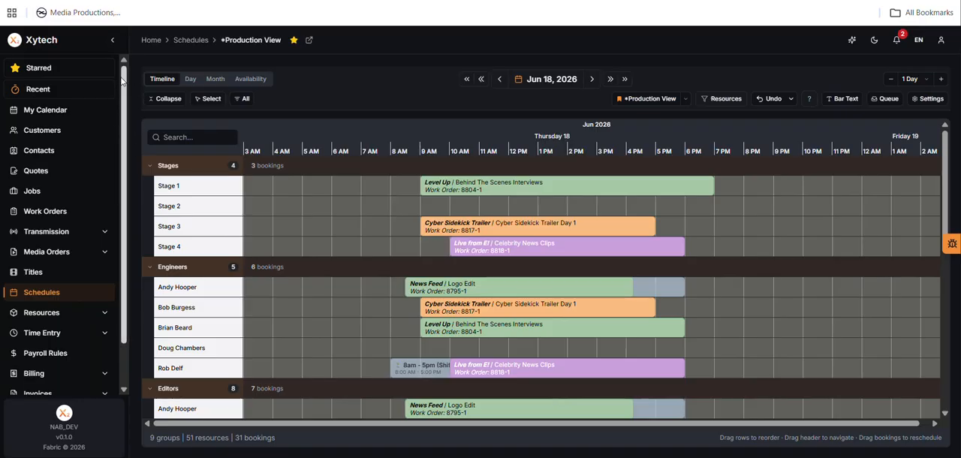
{"action": "scroll", "coordinate": [117, 208], "scroll_direction": "down", "scroll_amount": 2}
{"action": "scroll", "coordinate": [134, 135], "scroll_direction": "up", "scroll_amount": 2}
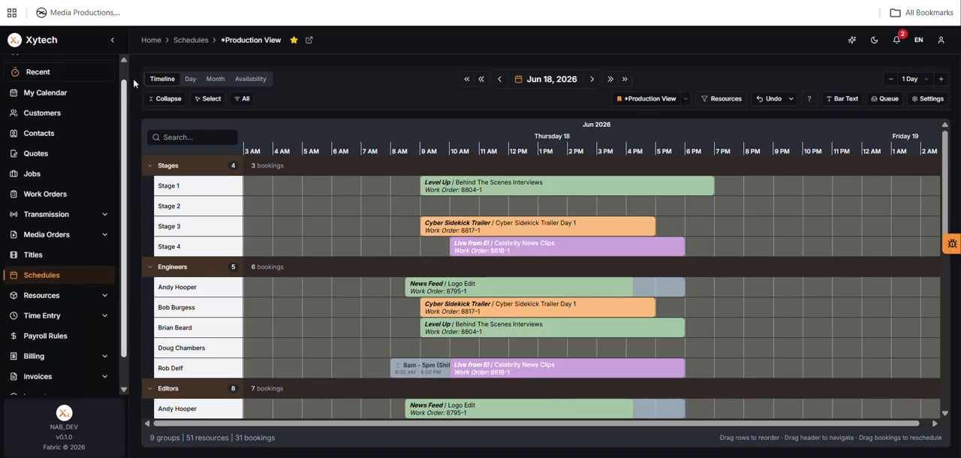
{"action": "left_click", "coordinate": [110, 42]}
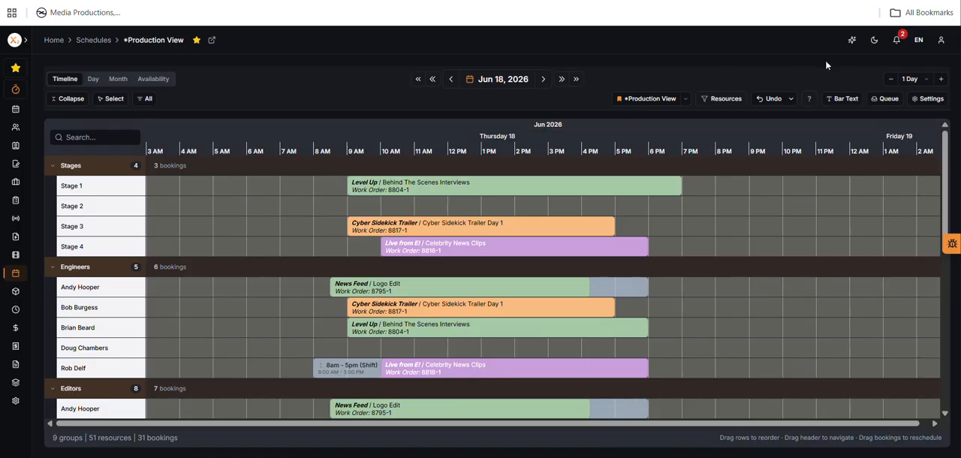
Step: Switch the interface to the light theme and back to the dark theme
{"action": "left_click", "coordinate": [875, 41]}
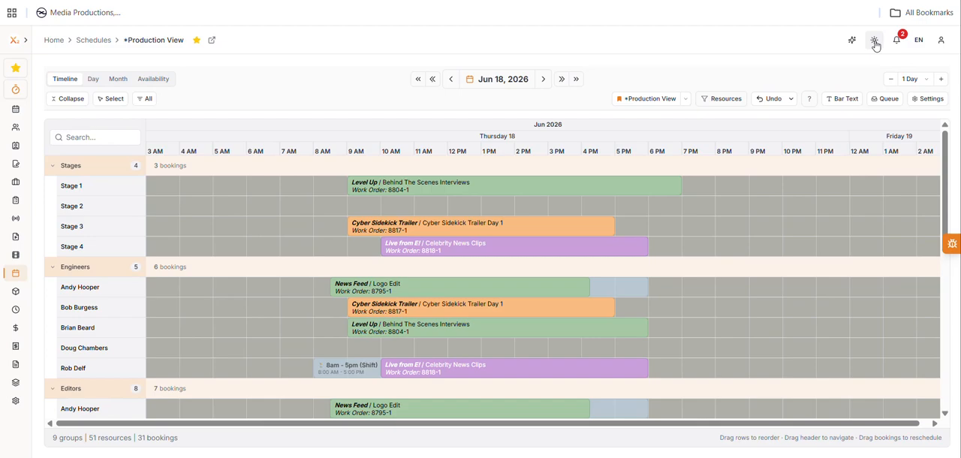
{"action": "left_click", "coordinate": [875, 44]}
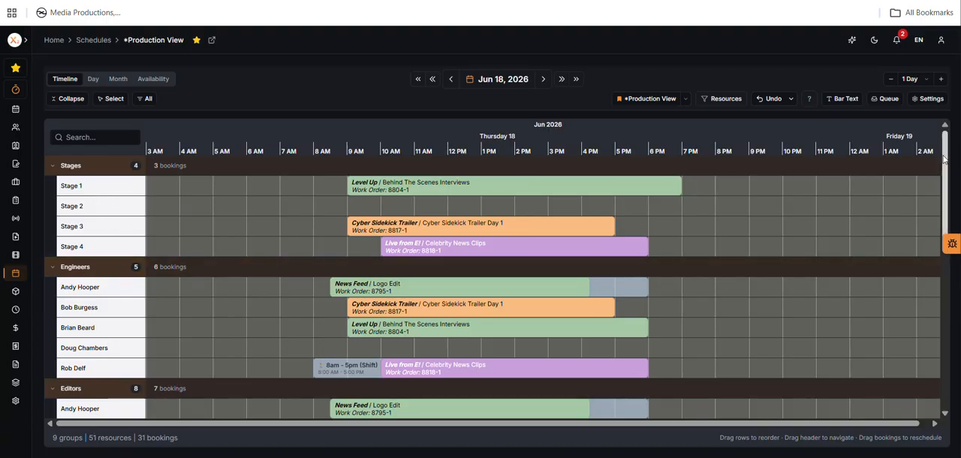
Step: Review the hourly, daily, weekly and monthly time ranges available for the Production View timeline
{"action": "mouse_move", "coordinate": [939, 153]}
{"action": "left_mouse_down"}
{"action": "mouse_move", "coordinate": [959, 310]}
{"action": "mouse_move", "coordinate": [938, 150]}
{"action": "left_mouse_up"}
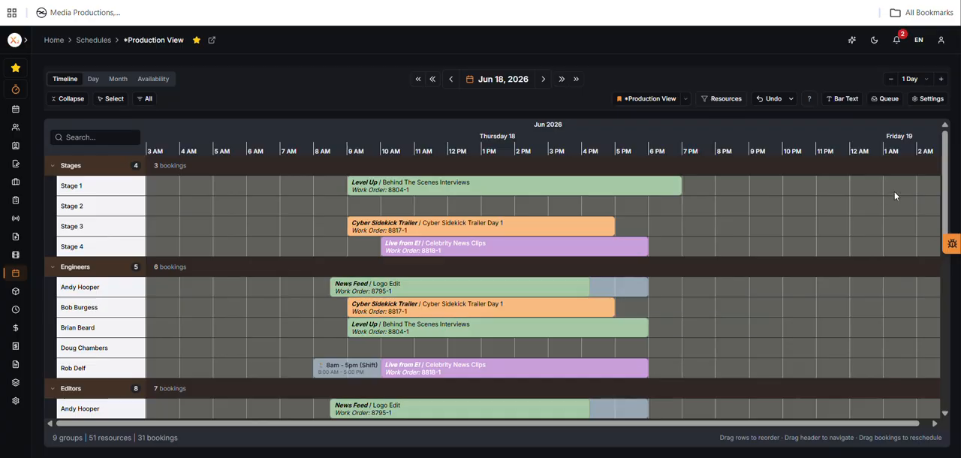
{"action": "mouse_move", "coordinate": [945, 145]}
{"action": "left_mouse_down"}
{"action": "mouse_move", "coordinate": [956, 198]}
{"action": "mouse_move", "coordinate": [956, 135]}
{"action": "left_mouse_up"}
{"action": "left_click", "coordinate": [929, 81]}
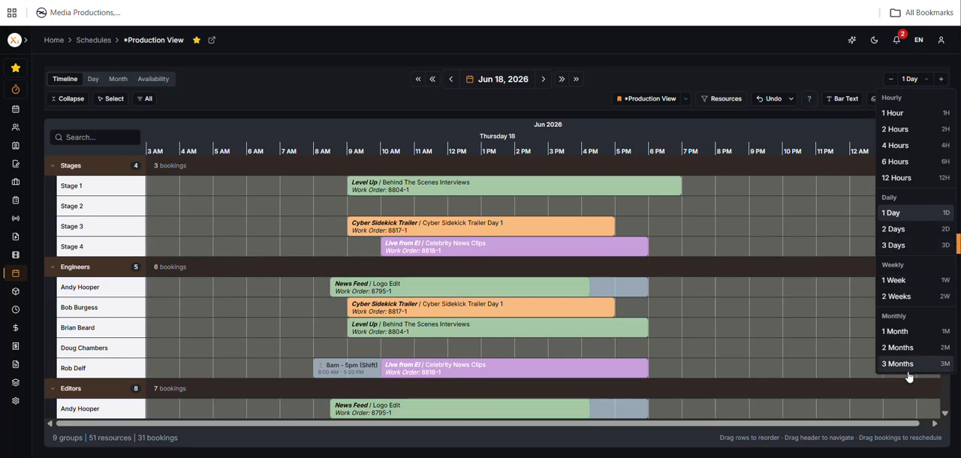
{"action": "left_click", "coordinate": [775, 71]}
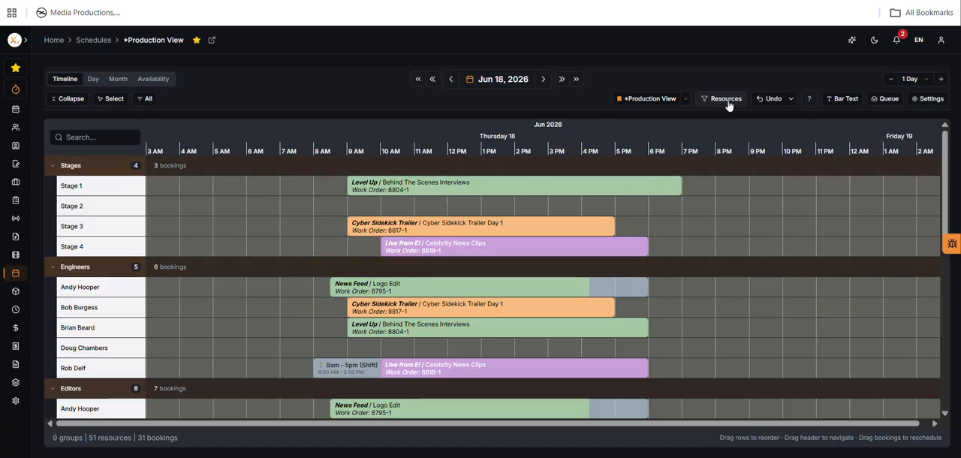
Step: Load the saved *Shift Schedule view and set its timeline range to 1 Week
{"action": "left_click", "coordinate": [685, 99]}
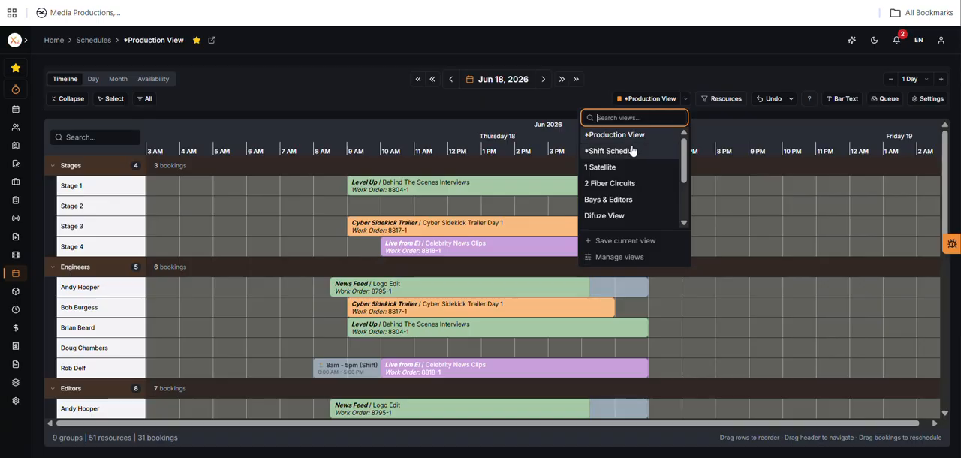
{"action": "left_click", "coordinate": [698, 159]}
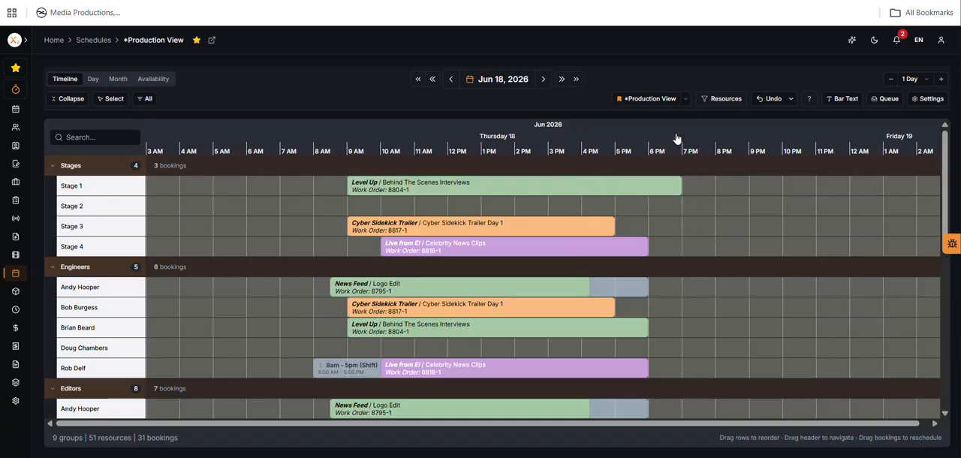
{"action": "left_click", "coordinate": [685, 99]}
{"action": "scroll", "coordinate": [685, 188], "scroll_direction": "down", "scroll_amount": 5}
{"action": "left_click_drag", "start_coordinate": [693, 195], "coordinate": [689, 134]}
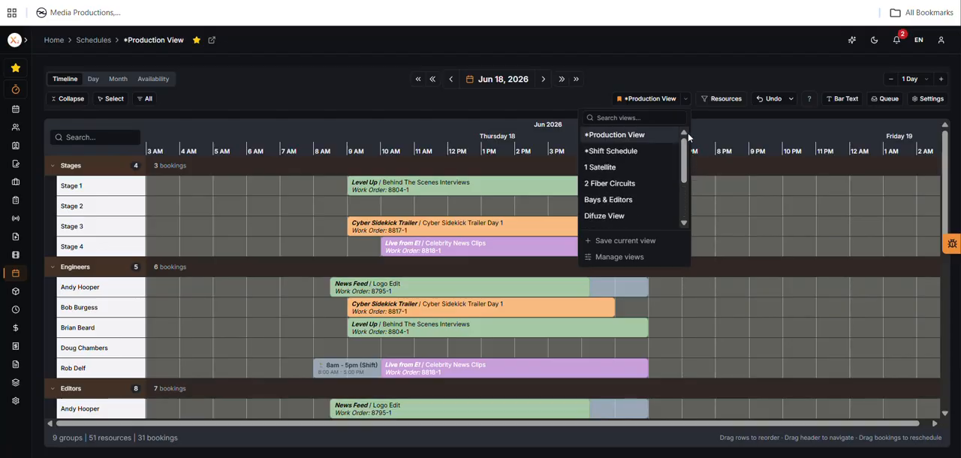
{"action": "left_click", "coordinate": [621, 153]}
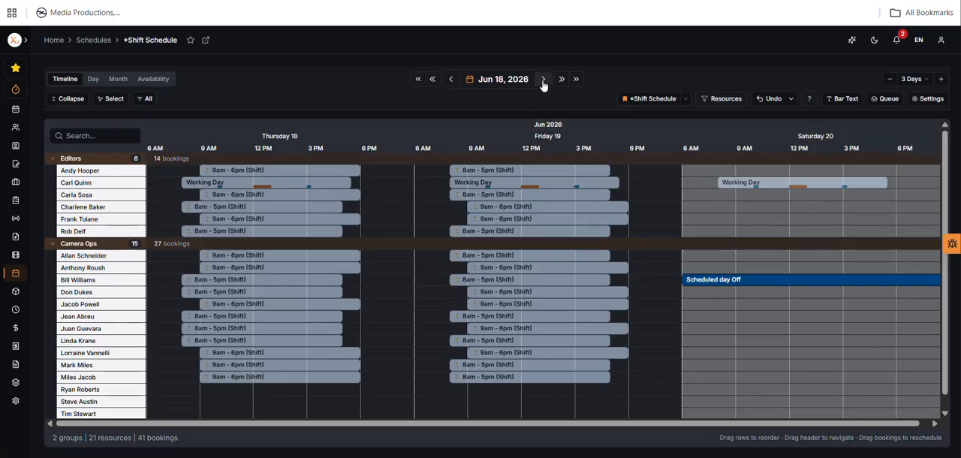
{"action": "left_click", "coordinate": [928, 81]}
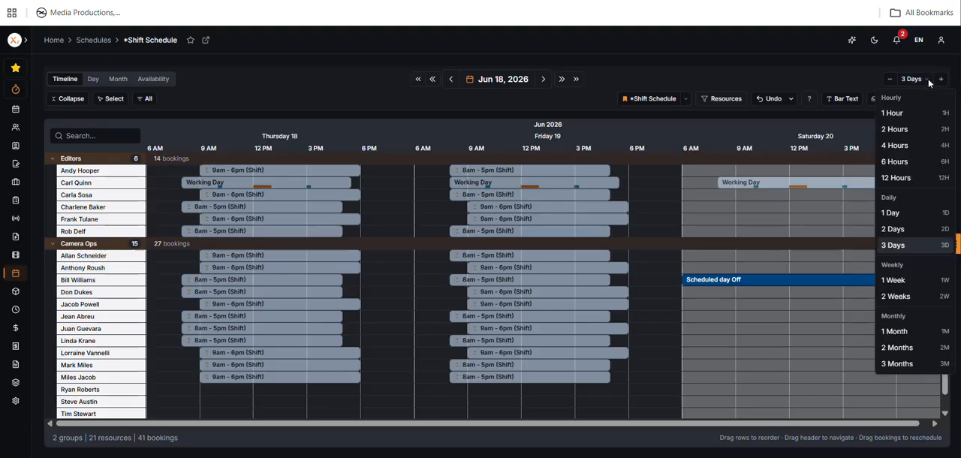
{"action": "left_click", "coordinate": [910, 280]}
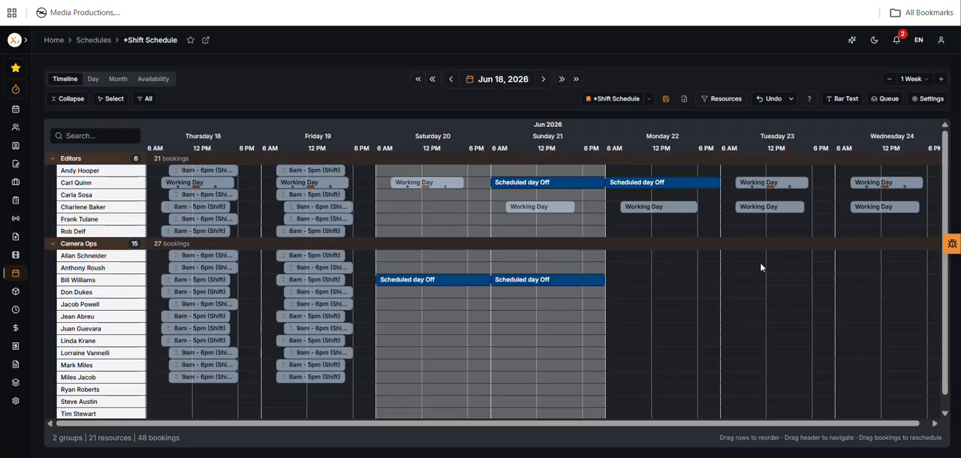
Step: Open the schedule preferences, hide Sunday and Saturday from the timeline, and show both days again
{"action": "left_click", "coordinate": [929, 100]}
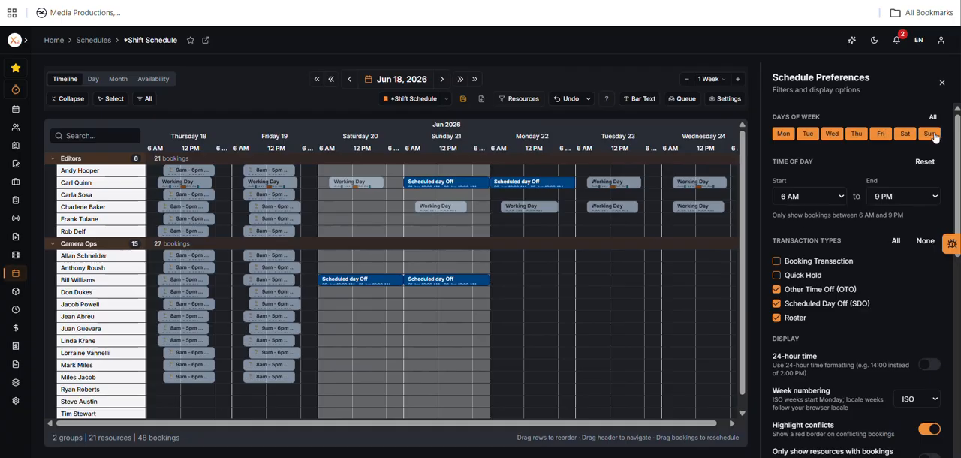
{"action": "left_click", "coordinate": [931, 134]}
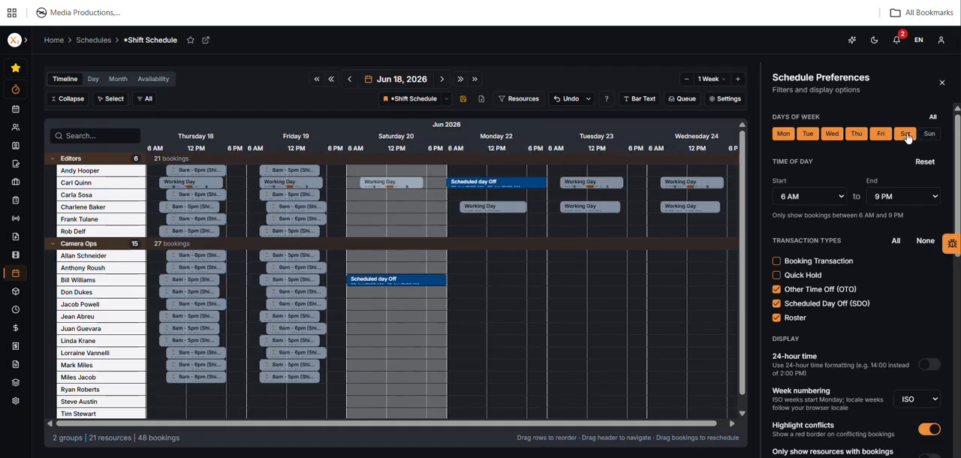
{"action": "left_click", "coordinate": [905, 135]}
{"action": "left_click", "coordinate": [905, 135]}
{"action": "left_click", "coordinate": [930, 134]}
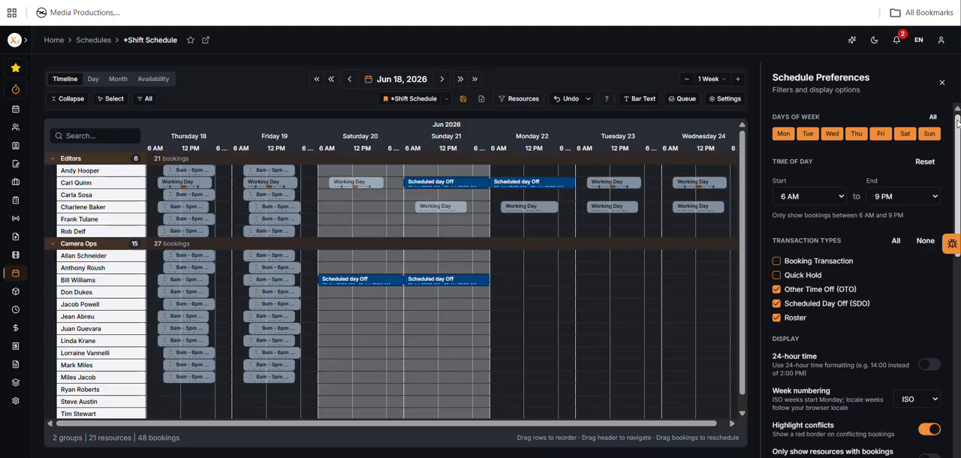
Step: Set the roster opacity to 70% in the schedule preferences
{"action": "scroll", "coordinate": [957, 139], "scroll_direction": "down", "scroll_amount": 1}
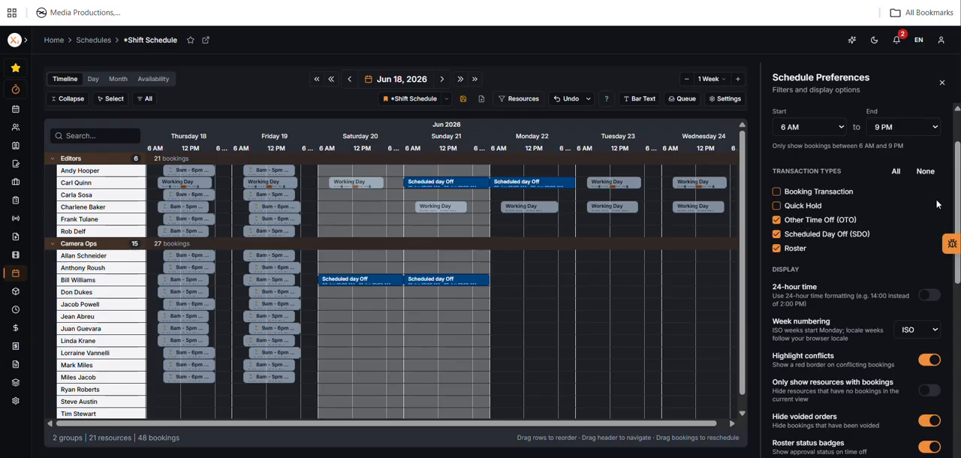
{"action": "left_click_drag", "start_coordinate": [958, 171], "coordinate": [957, 210]}
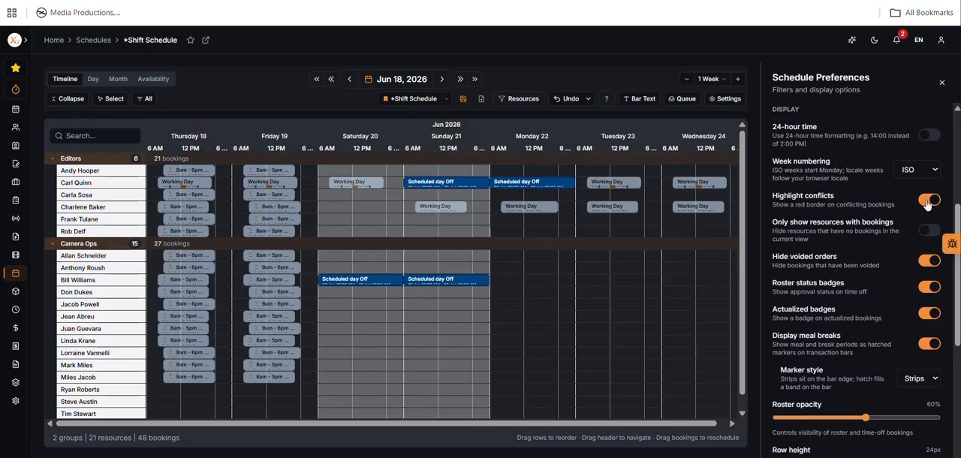
{"action": "scroll", "coordinate": [958, 216], "scroll_direction": "down", "scroll_amount": 1}
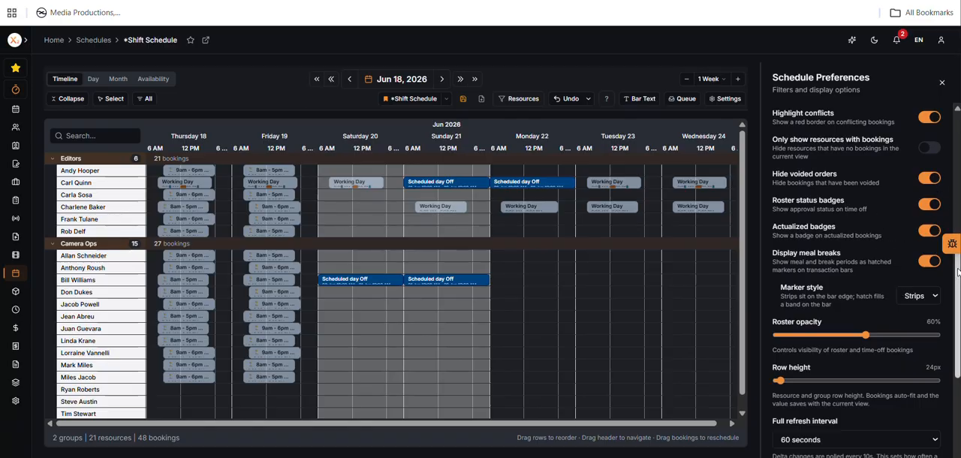
{"action": "scroll", "coordinate": [958, 271], "scroll_direction": "down", "scroll_amount": 1}
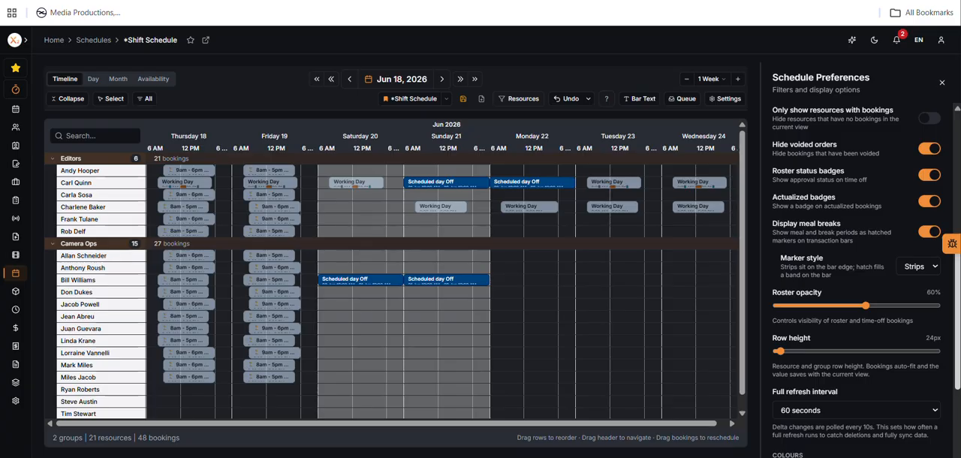
{"action": "scroll", "coordinate": [856, 280], "scroll_direction": "down", "scroll_amount": 4}
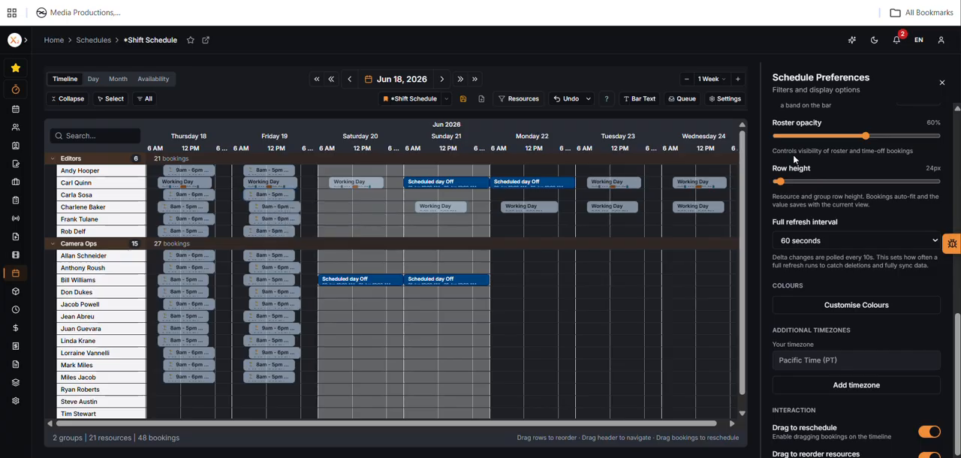
{"action": "mouse_move", "coordinate": [867, 140]}
{"action": "left_mouse_down"}
{"action": "mouse_move", "coordinate": [803, 139]}
{"action": "mouse_move", "coordinate": [935, 136]}
{"action": "mouse_move", "coordinate": [857, 136]}
{"action": "mouse_move", "coordinate": [883, 135]}
{"action": "left_mouse_up"}
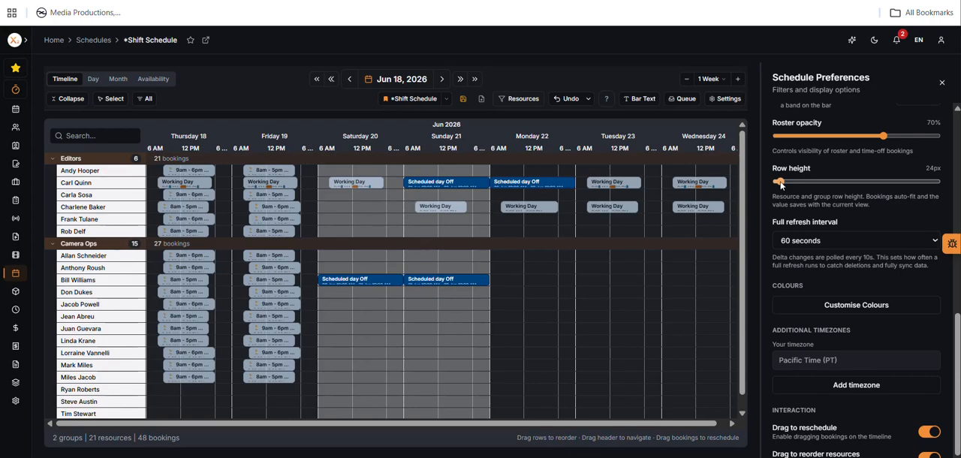
{"action": "mouse_move", "coordinate": [781, 185]}
{"action": "left_mouse_down"}
{"action": "mouse_move", "coordinate": [818, 182]}
{"action": "mouse_move", "coordinate": [781, 186]}
{"action": "left_mouse_up"}
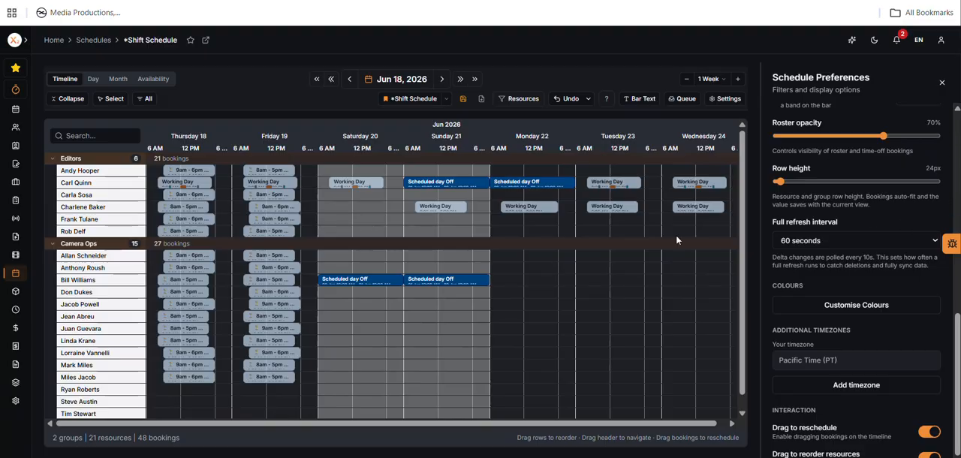
Step: Look through the remaining display, colour, timezone and interaction preferences, and close the schedule preferences
{"action": "left_click", "coordinate": [957, 280]}
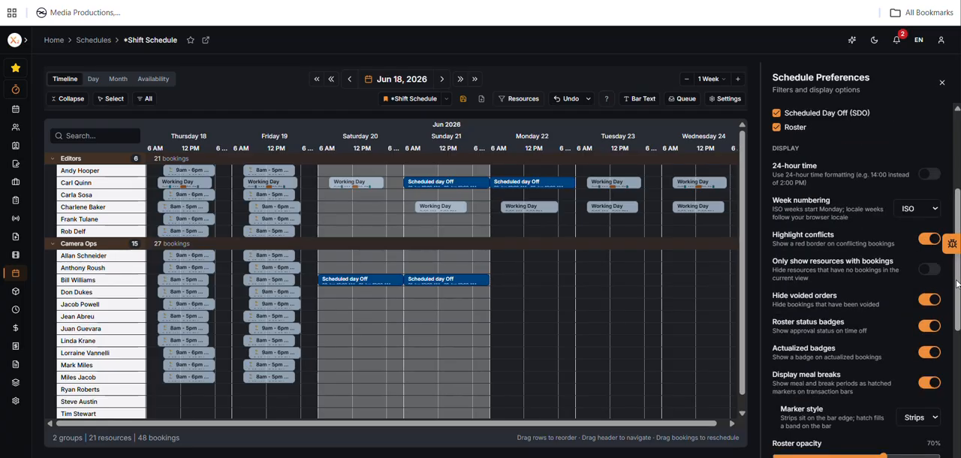
{"action": "left_click_drag", "start_coordinate": [957, 195], "coordinate": [957, 357]}
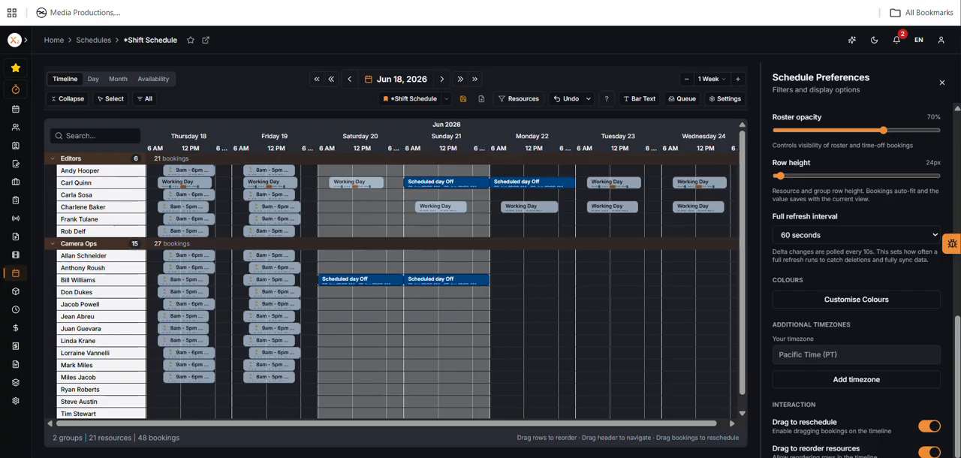
{"action": "scroll", "coordinate": [856, 263], "scroll_direction": "up", "scroll_amount": 1}
{"action": "scroll", "coordinate": [856, 263], "scroll_direction": "up", "scroll_amount": 8}
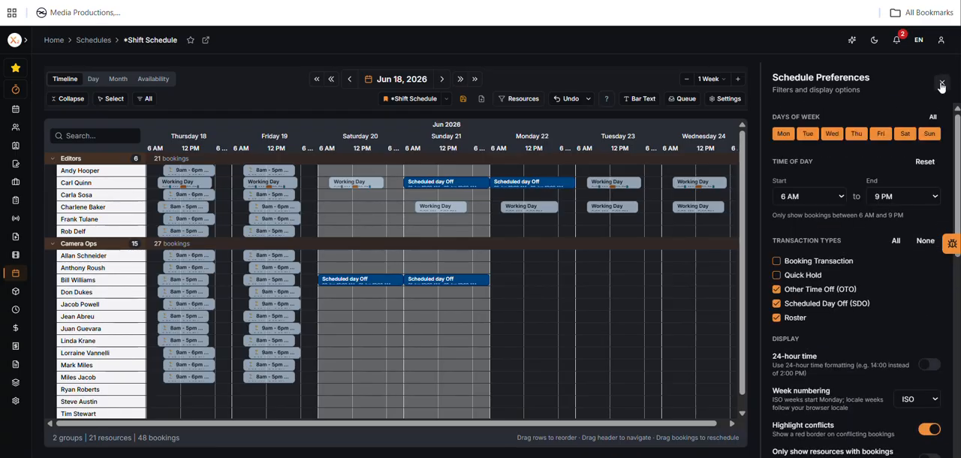
{"action": "left_click", "coordinate": [943, 84]}
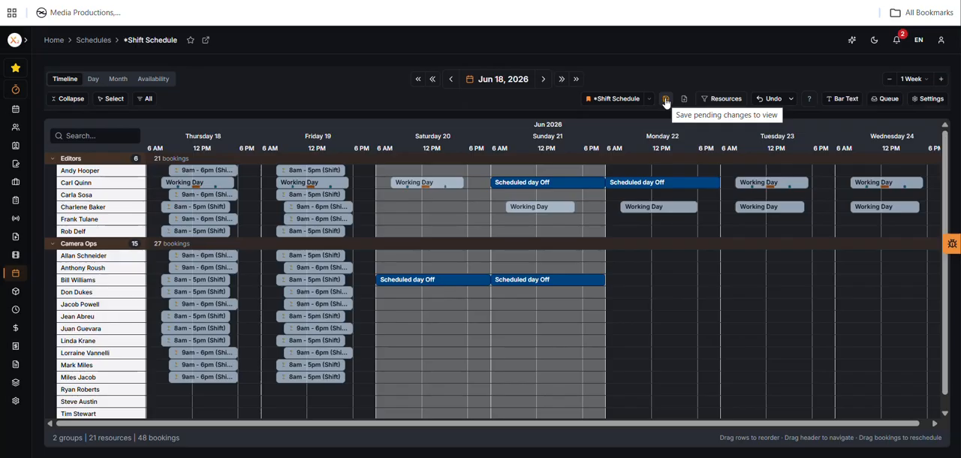
Step: Browse the schedule resources by group, resource and type, search the types for "op", and clear the search
{"action": "left_click", "coordinate": [721, 99]}
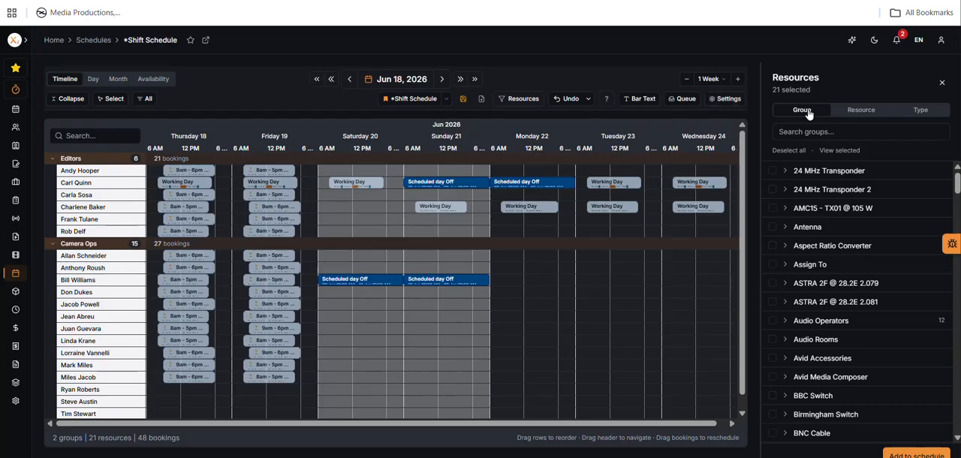
{"action": "left_click", "coordinate": [871, 111]}
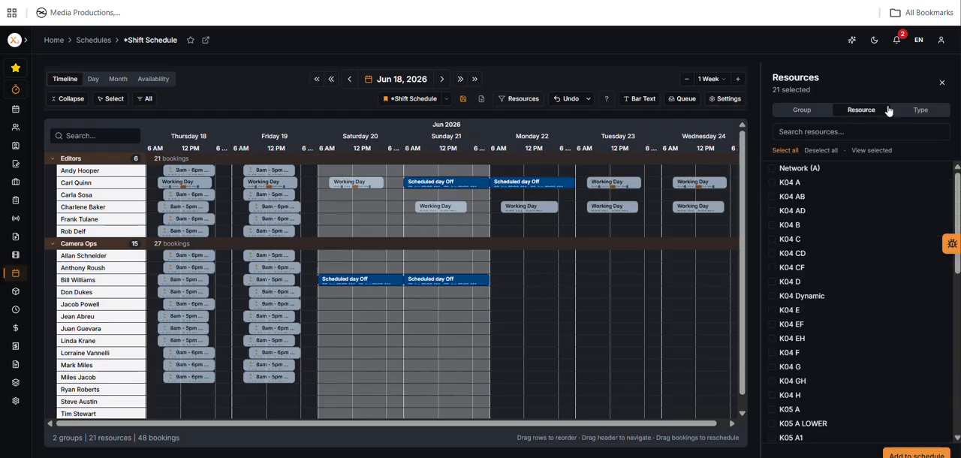
{"action": "left_click", "coordinate": [923, 111]}
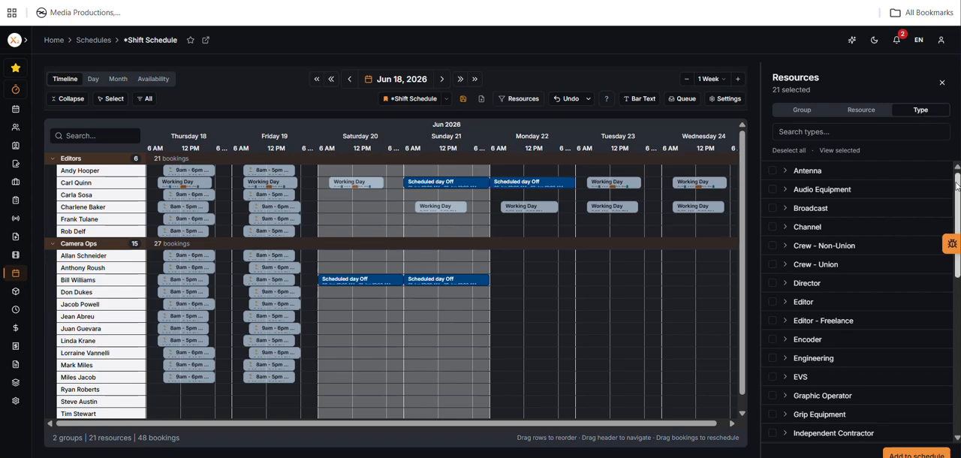
{"action": "mouse_move", "coordinate": [958, 186]}
{"action": "left_mouse_down"}
{"action": "mouse_move", "coordinate": [957, 221]}
{"action": "mouse_move", "coordinate": [957, 179]}
{"action": "left_mouse_up"}
{"action": "left_click", "coordinate": [838, 129]}
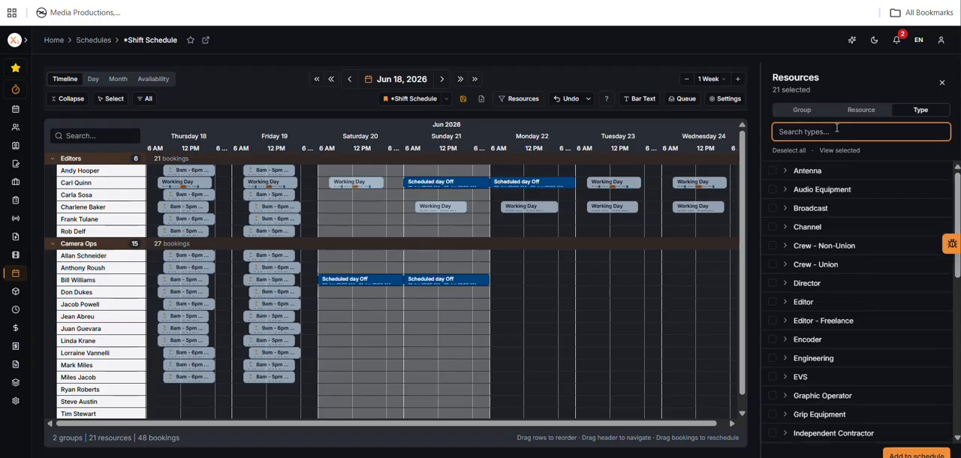
{"action": "type", "text": "op"}
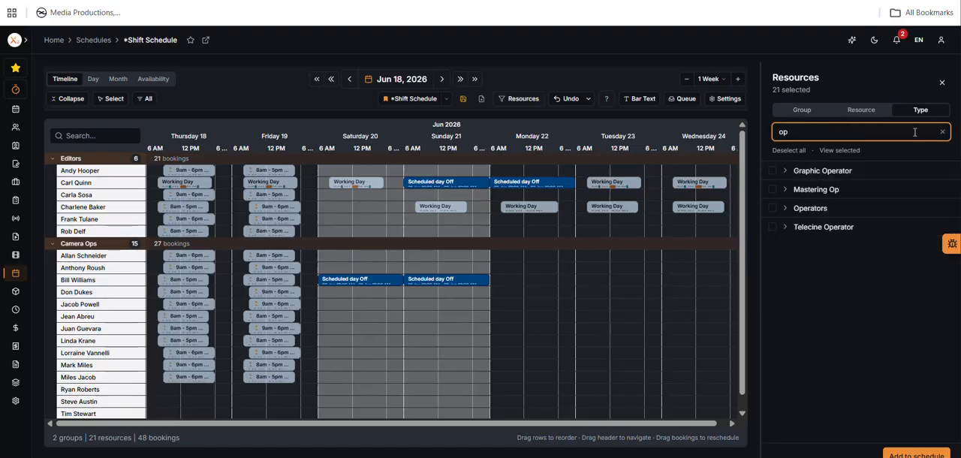
{"action": "left_click", "coordinate": [943, 133]}
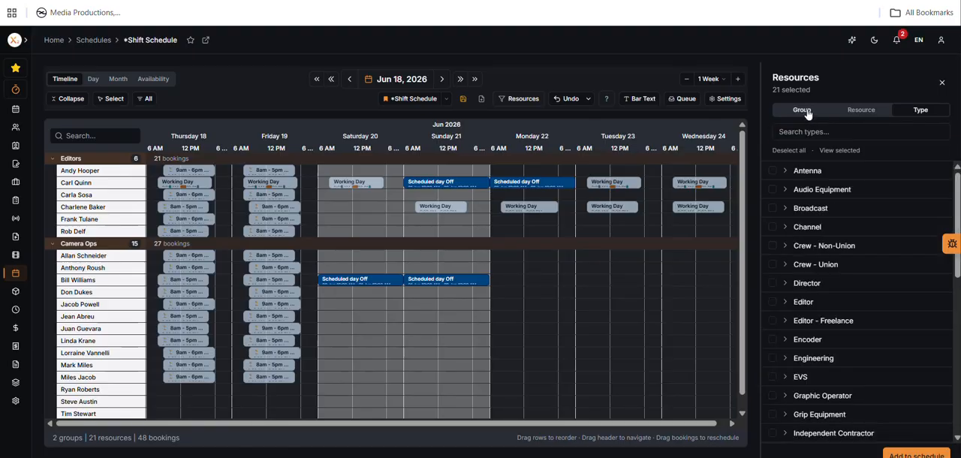
Step: Search the resource groups for "grap", expand the Graphics Bays group to view its resources, and close the resource selection
{"action": "left_click", "coordinate": [802, 110]}
{"action": "left_click", "coordinate": [849, 132]}
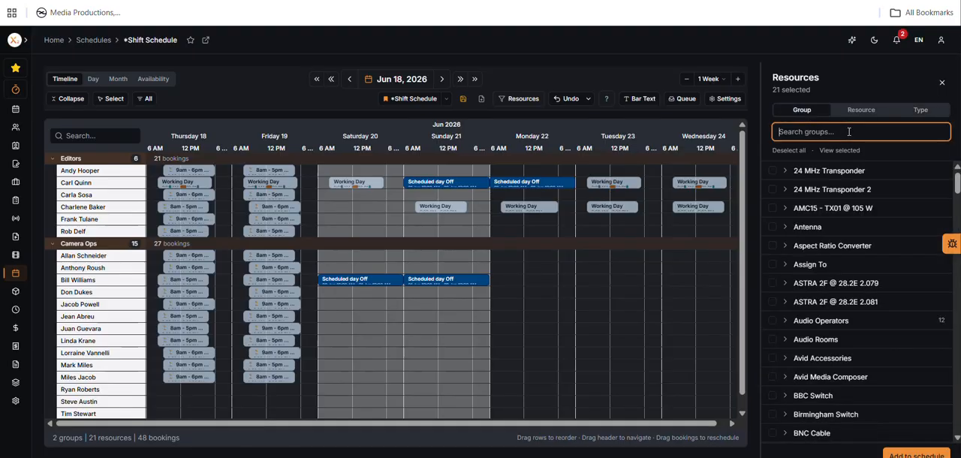
{"action": "type", "text": "grap"}
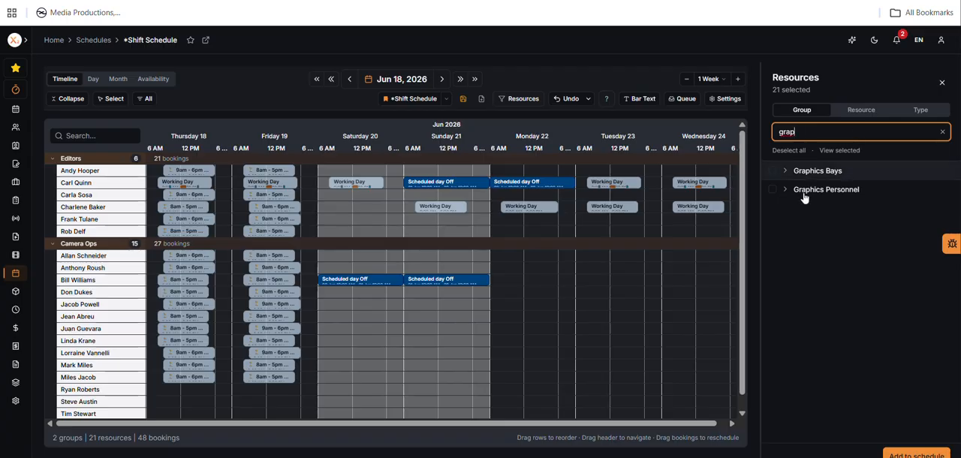
{"action": "left_click", "coordinate": [785, 171]}
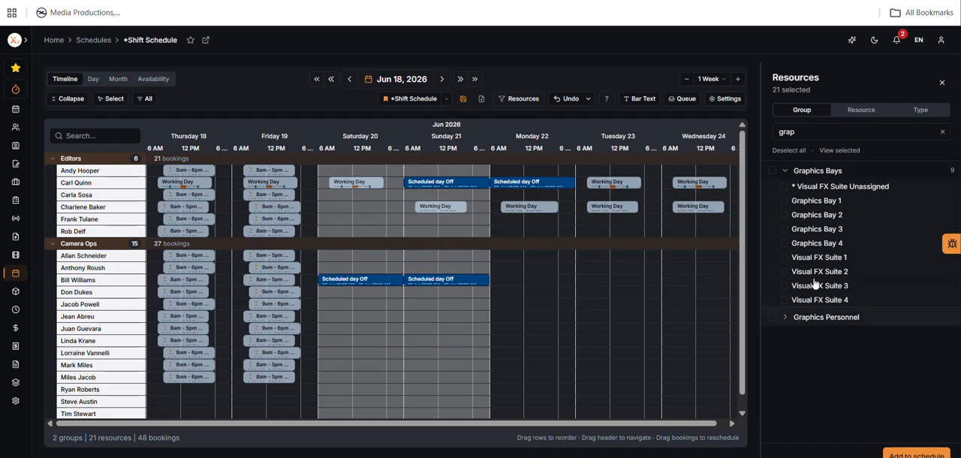
{"action": "left_click", "coordinate": [942, 84]}
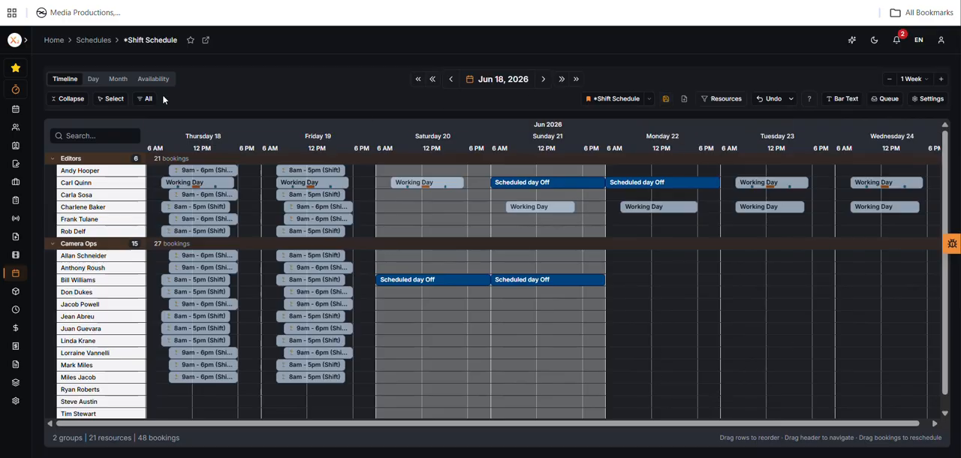
Step: Open the keyboard shortcuts list, read through the navigation, view, mode and selection shortcuts, and close it
{"action": "left_click", "coordinate": [810, 103]}
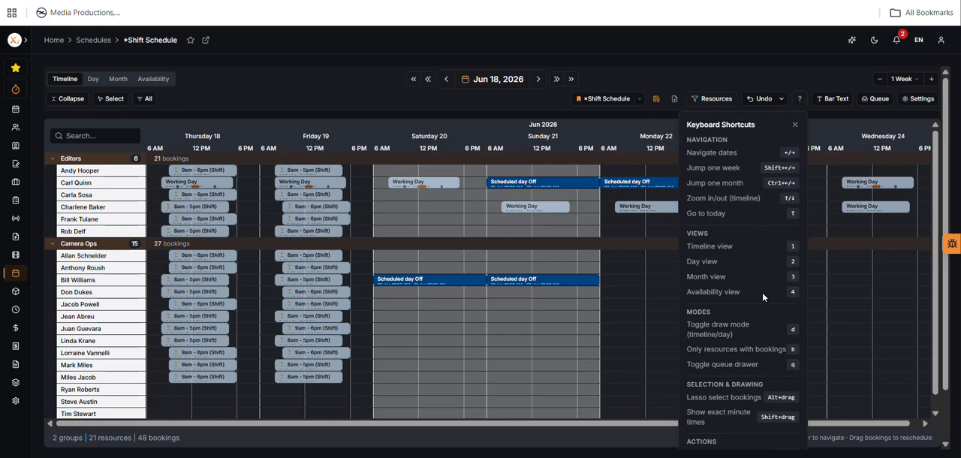
{"action": "scroll", "coordinate": [762, 292], "scroll_direction": "down", "scroll_amount": 1}
{"action": "scroll", "coordinate": [763, 293], "scroll_direction": "up", "scroll_amount": 1}
{"action": "left_click", "coordinate": [796, 126]}
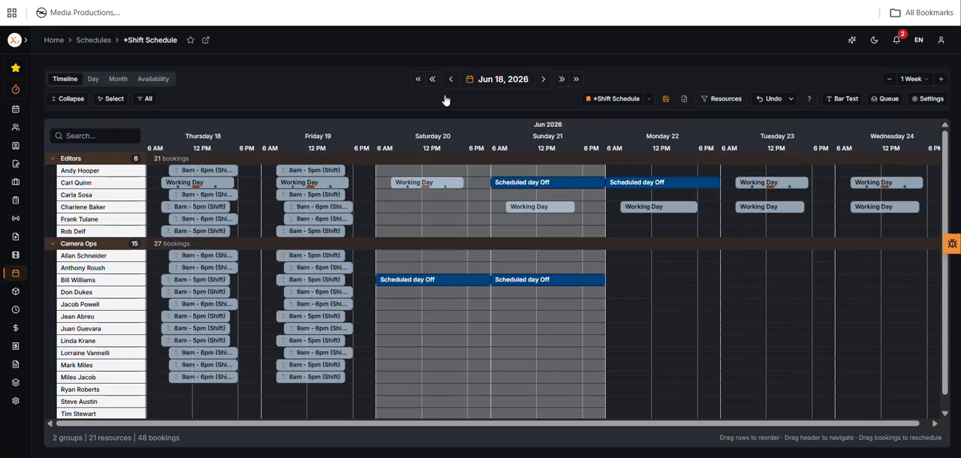
Step: Switch the schedule to the saved *Production View and look through its resource groups from Stages to Audio Operators
{"action": "left_click", "coordinate": [649, 100]}
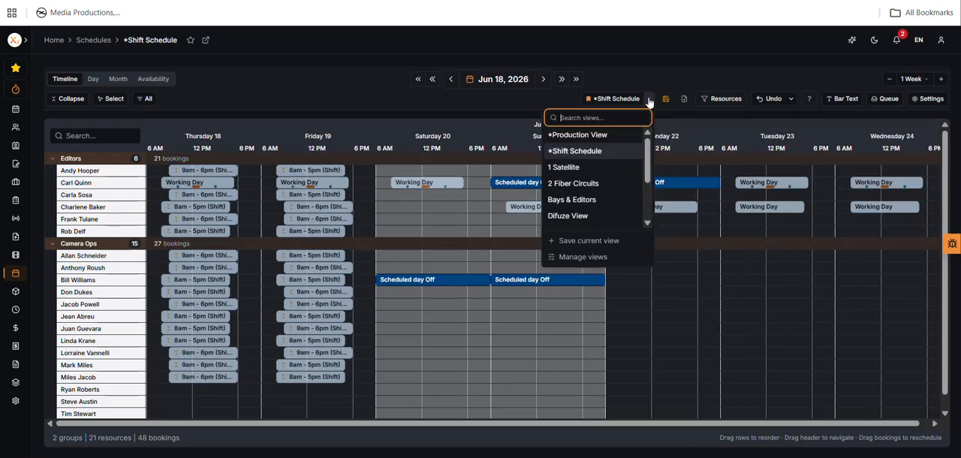
{"action": "left_click", "coordinate": [598, 135]}
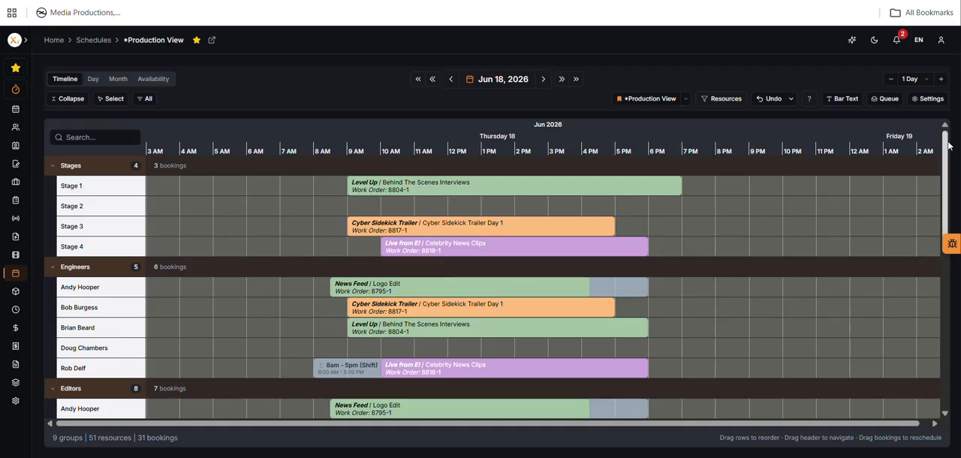
{"action": "left_click_drag", "start_coordinate": [949, 146], "coordinate": [950, 155]}
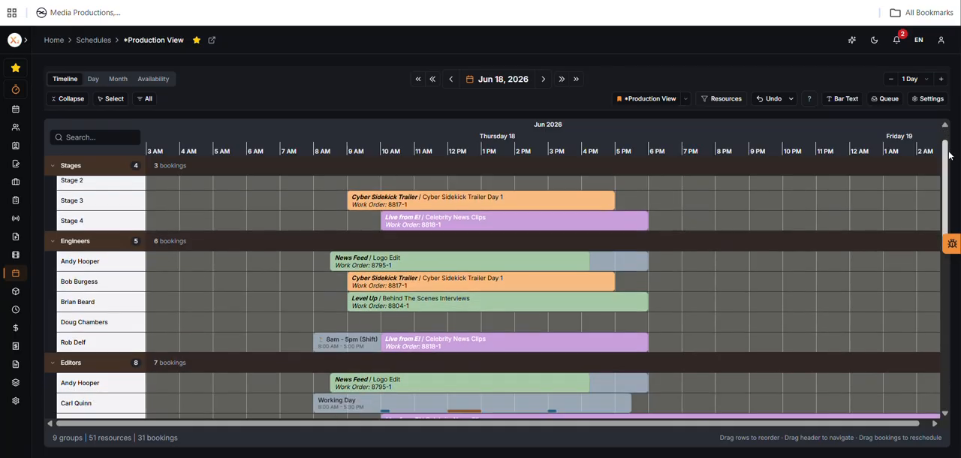
{"action": "mouse_move", "coordinate": [949, 155]}
{"action": "left_mouse_down"}
{"action": "mouse_move", "coordinate": [956, 133]}
{"action": "mouse_move", "coordinate": [956, 244]}
{"action": "mouse_move", "coordinate": [956, 147]}
{"action": "left_mouse_up"}
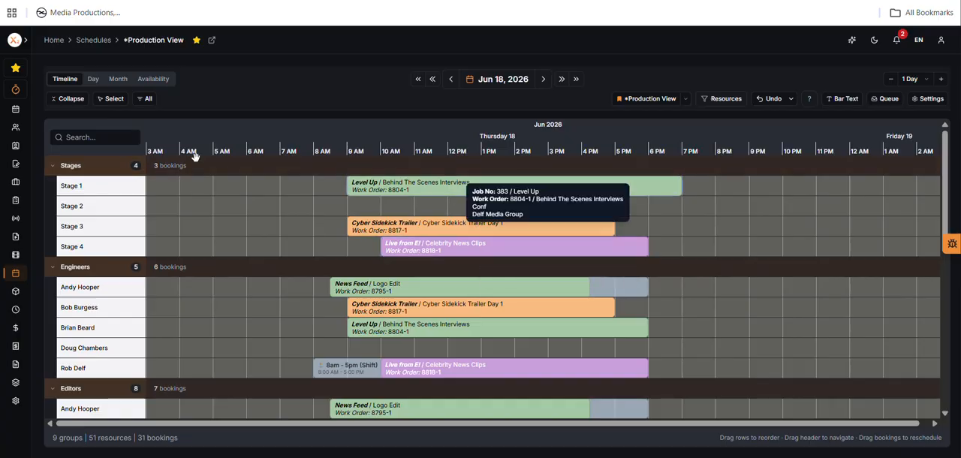
{"action": "left_click_drag", "start_coordinate": [945, 147], "coordinate": [938, 274]}
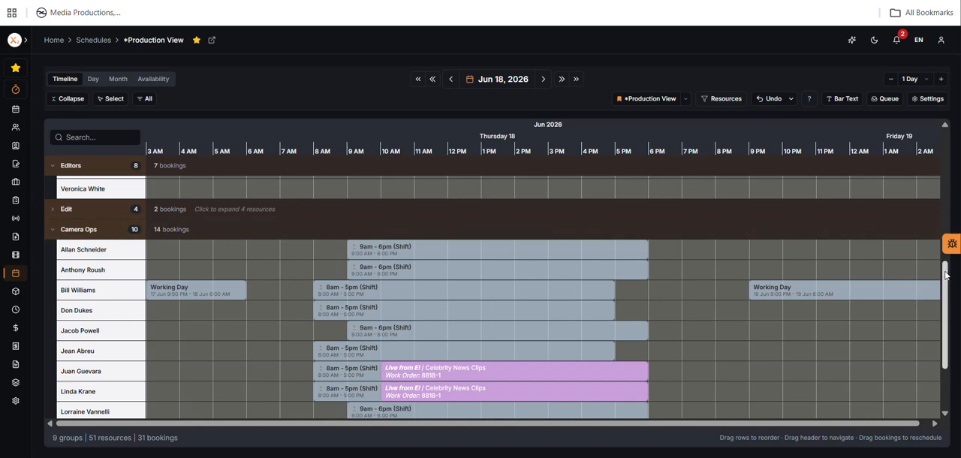
{"action": "scroll", "coordinate": [945, 323], "scroll_direction": "down", "scroll_amount": 3}
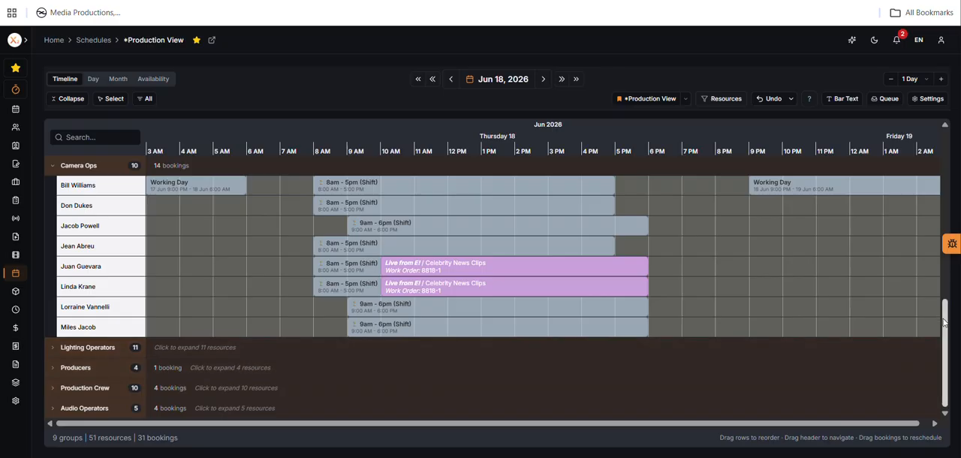
{"action": "scroll", "coordinate": [944, 322], "scroll_direction": "up", "scroll_amount": 3}
{"action": "scroll", "coordinate": [230, 356], "scroll_direction": "up", "scroll_amount": 3}
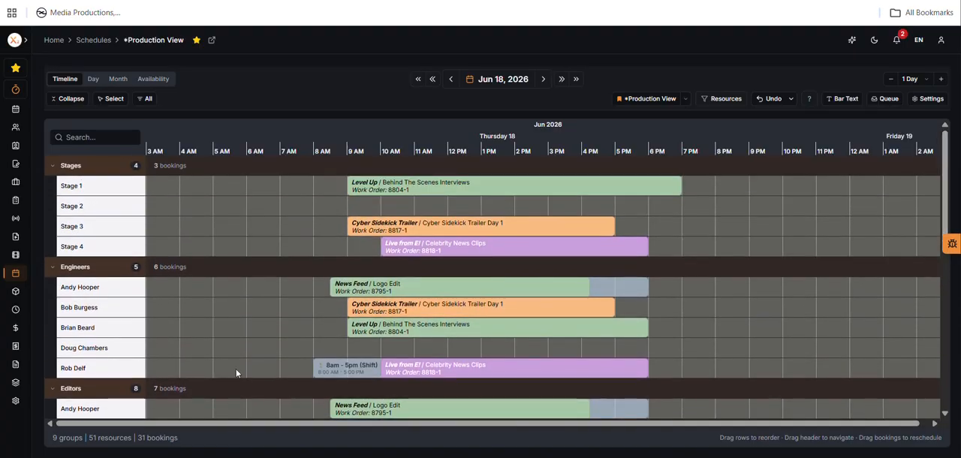
Step: Move the Level Up booking from Stage 1 to Stage 2 and shorten it to run from 9:00 AM to 5:45 PM
{"action": "mouse_move", "coordinate": [494, 186]}
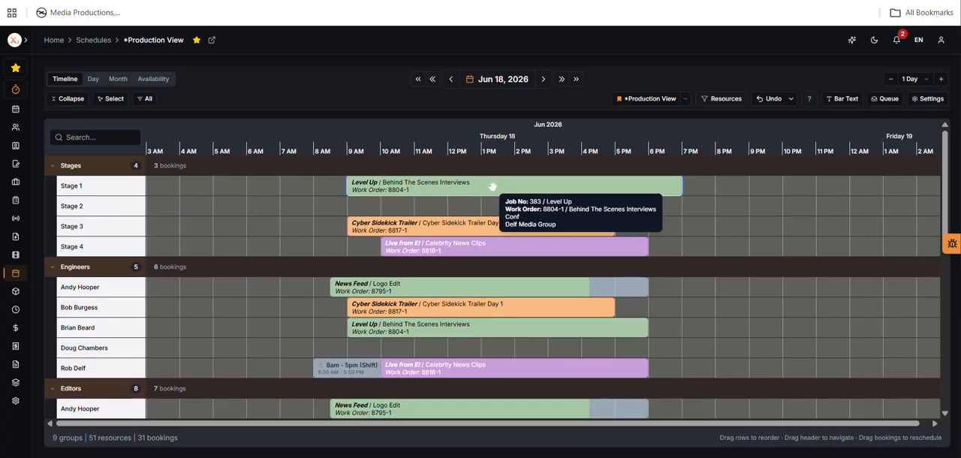
{"action": "left_click_drag", "start_coordinate": [492, 186], "coordinate": [495, 213]}
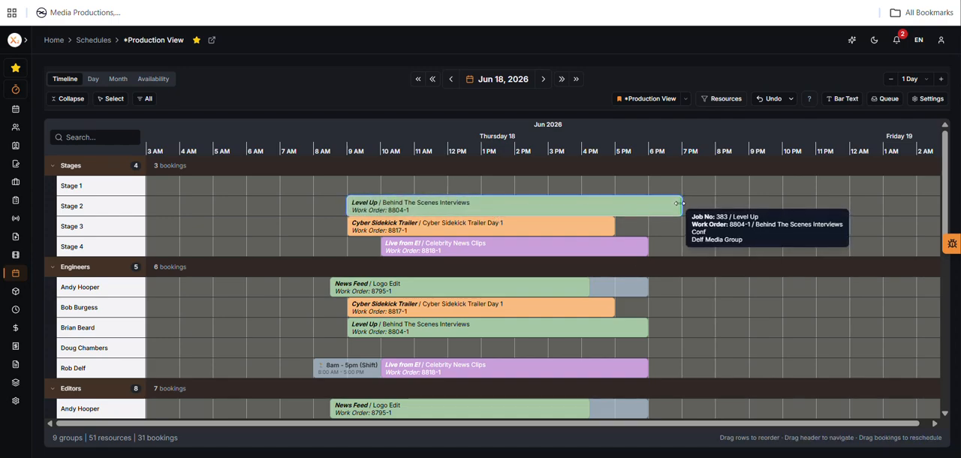
{"action": "left_click_drag", "start_coordinate": [681, 203], "coordinate": [641, 205]}
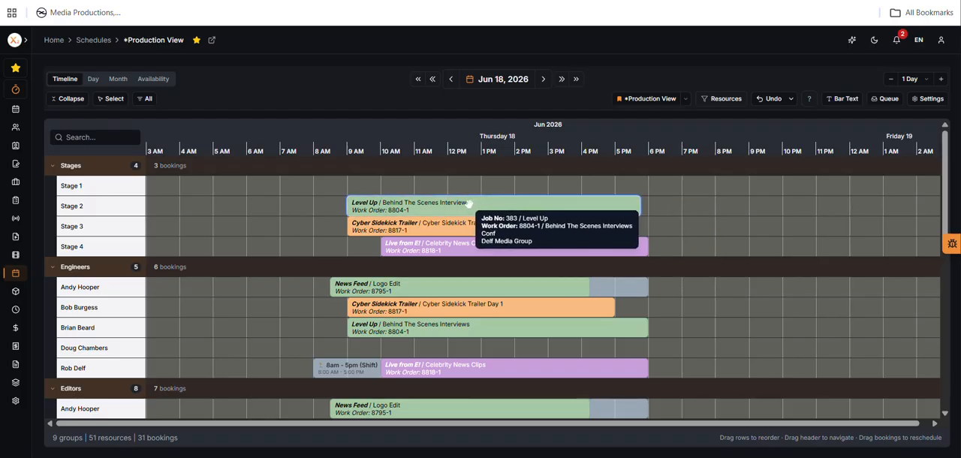
{"action": "left_click_drag", "start_coordinate": [469, 203], "coordinate": [361, 211]}
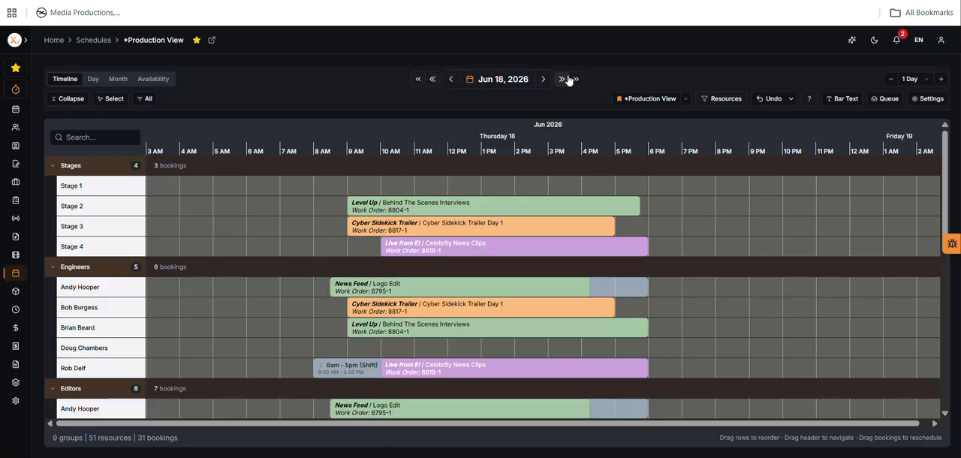
Step: Browse May and June 2026 in the date picker, step the schedule back week by week, and return to Jun 18, 2026
{"action": "left_click", "coordinate": [515, 83]}
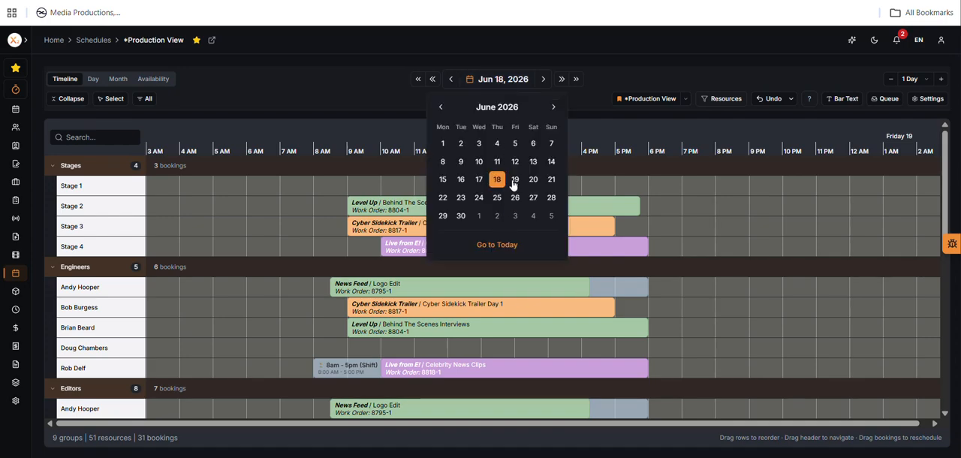
{"action": "left_click", "coordinate": [440, 107]}
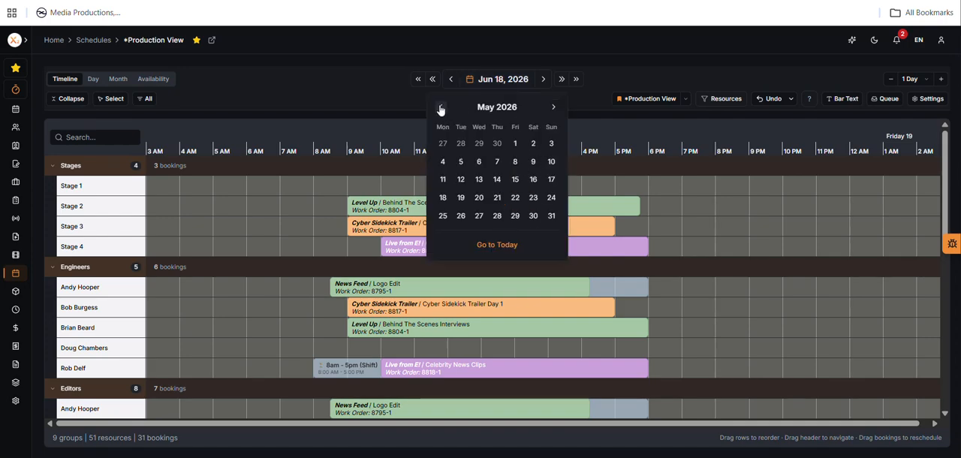
{"action": "left_click", "coordinate": [554, 109]}
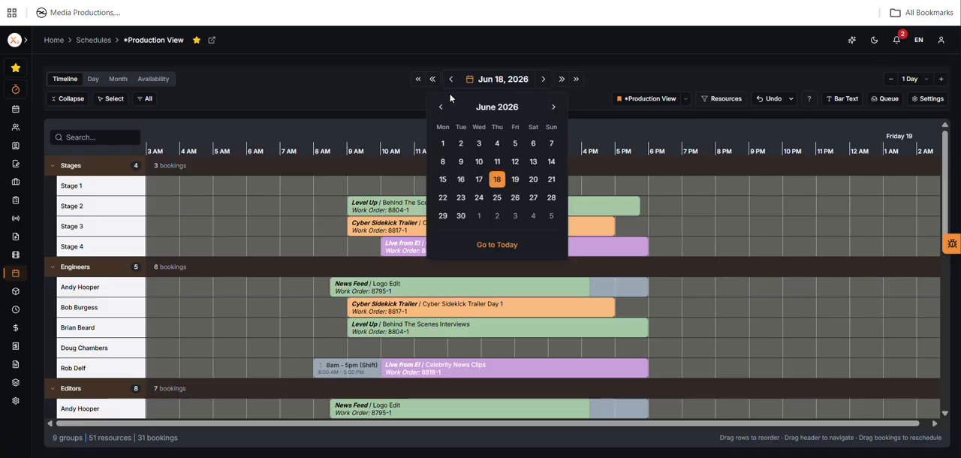
{"action": "left_click", "coordinate": [434, 81]}
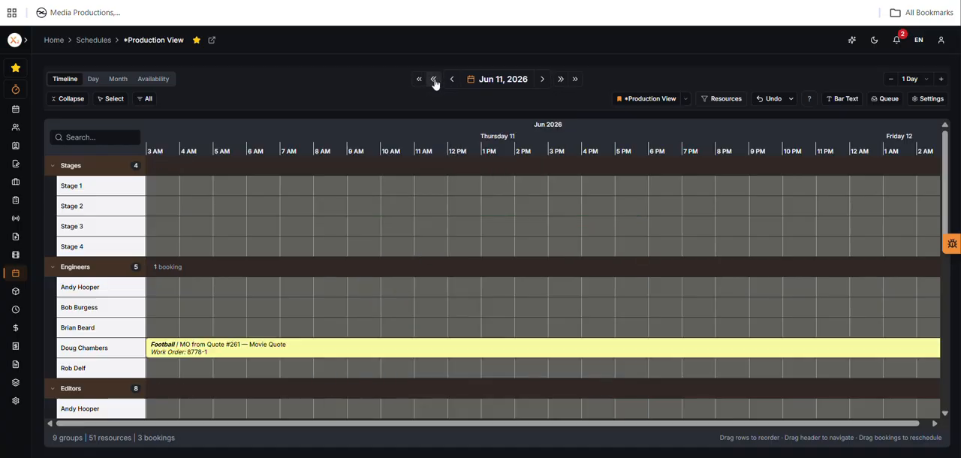
{"action": "left_click", "coordinate": [435, 81]}
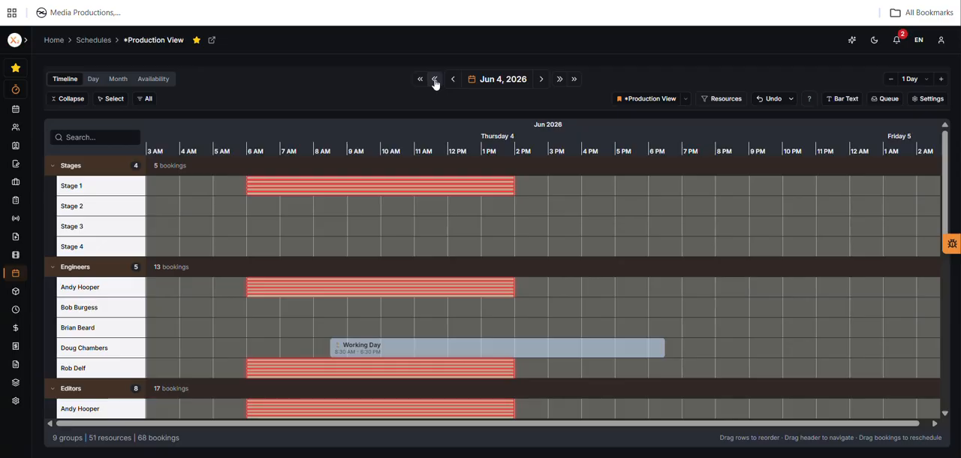
{"action": "left_click", "coordinate": [435, 81]}
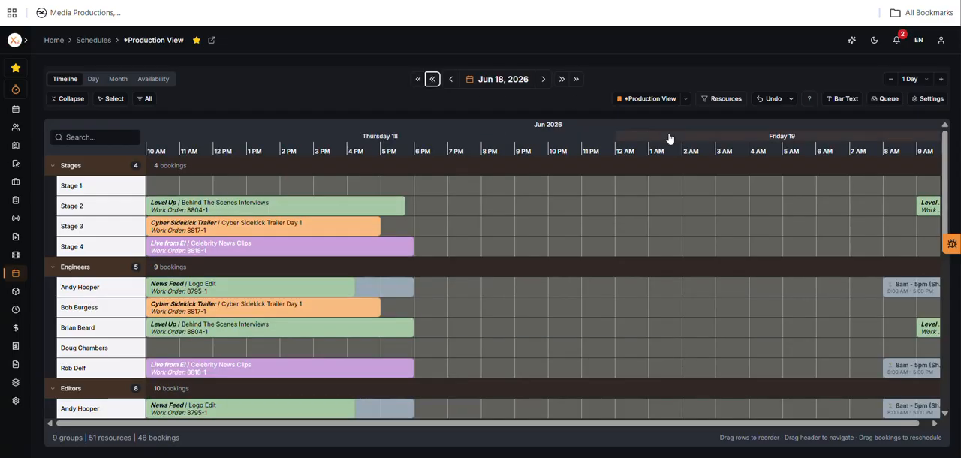
Step: Check the keyboard shortcuts list again, close it, and shift the timeline to start at 5 AM on Jun 18
{"action": "left_click", "coordinate": [808, 99]}
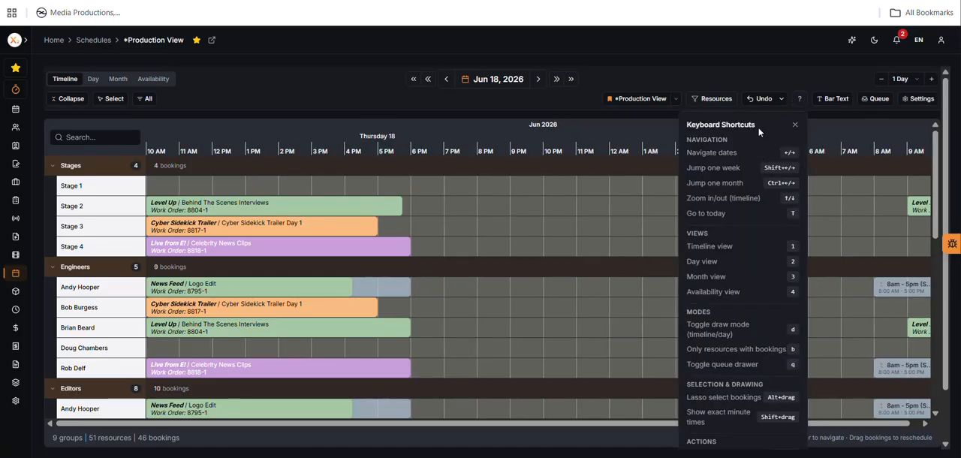
{"action": "left_click", "coordinate": [744, 63]}
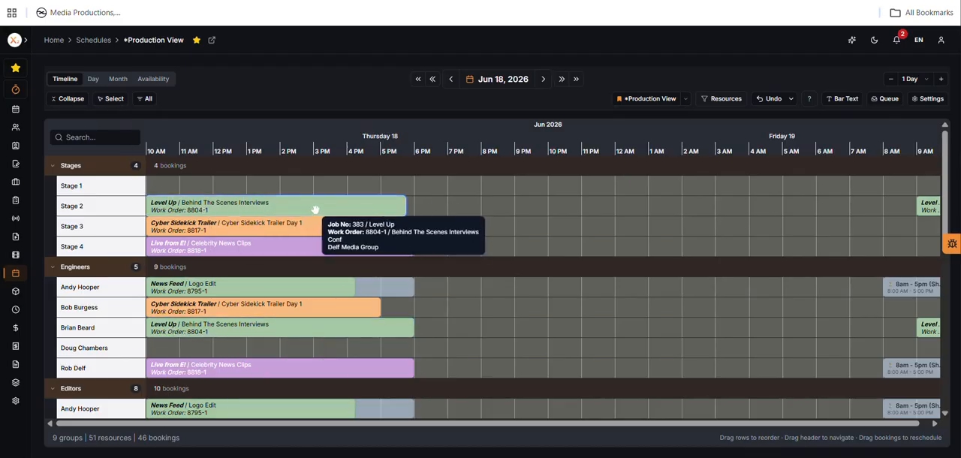
{"action": "left_click_drag", "start_coordinate": [330, 151], "coordinate": [508, 169]}
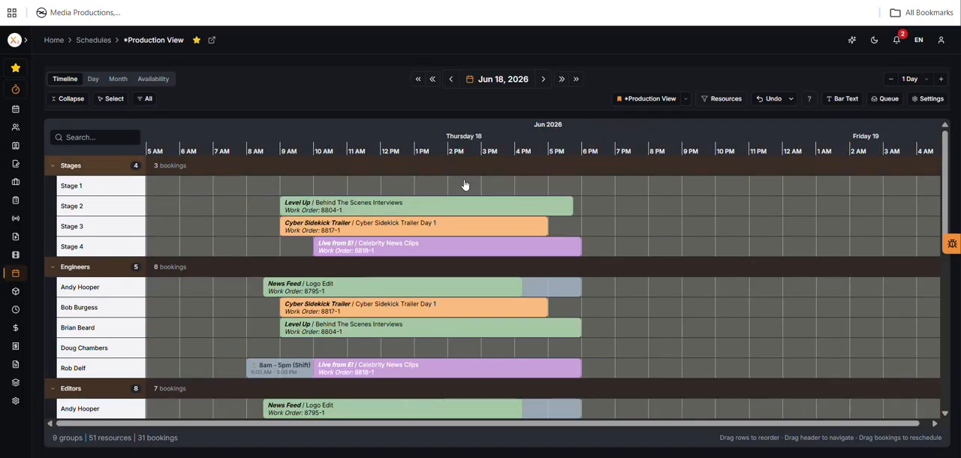
Step: Review the interval and custom split options for the Level Up booking on Stage 2, and split it into 2 parts by number
{"action": "right_click", "coordinate": [412, 203]}
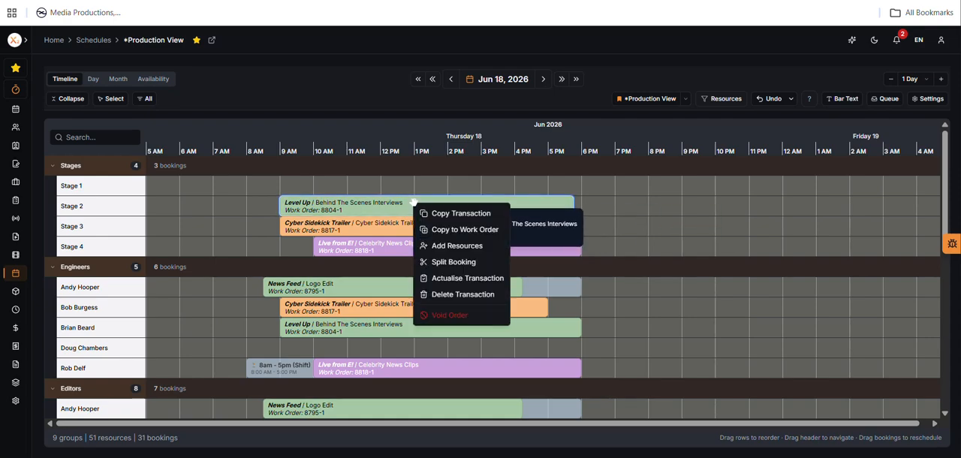
{"action": "left_click", "coordinate": [461, 263]}
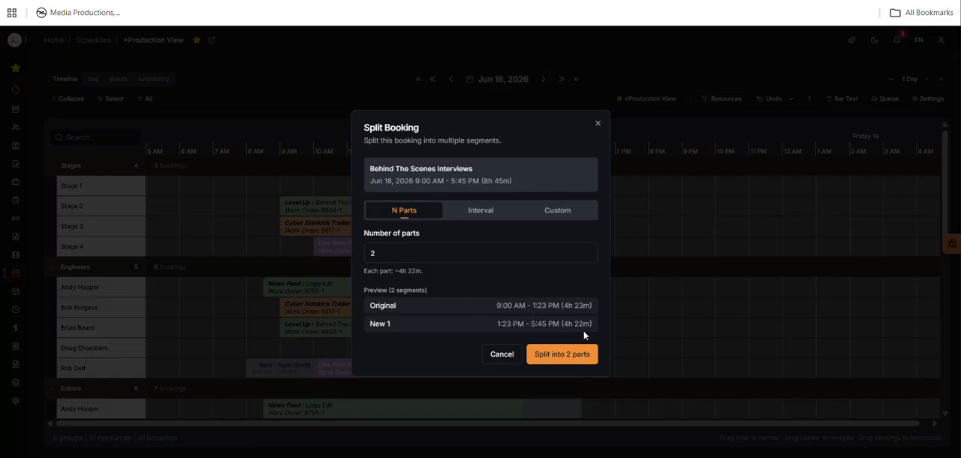
{"action": "left_click", "coordinate": [487, 216]}
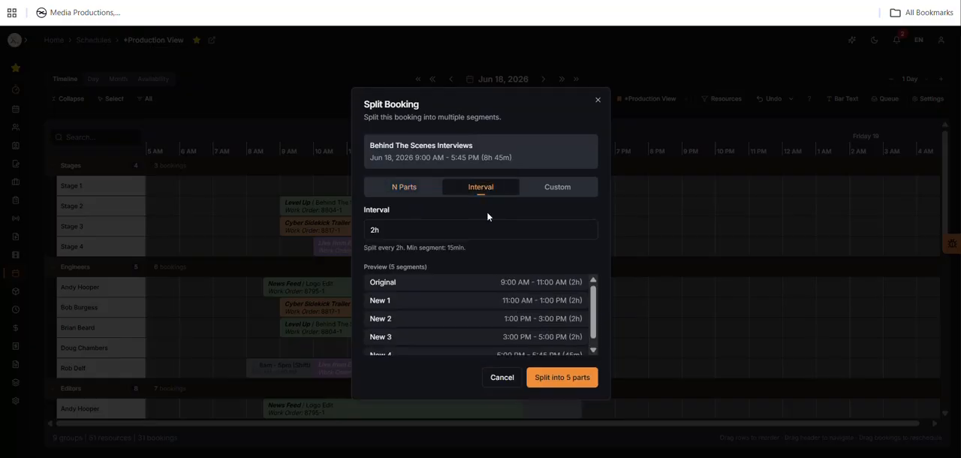
{"action": "left_click", "coordinate": [559, 188]}
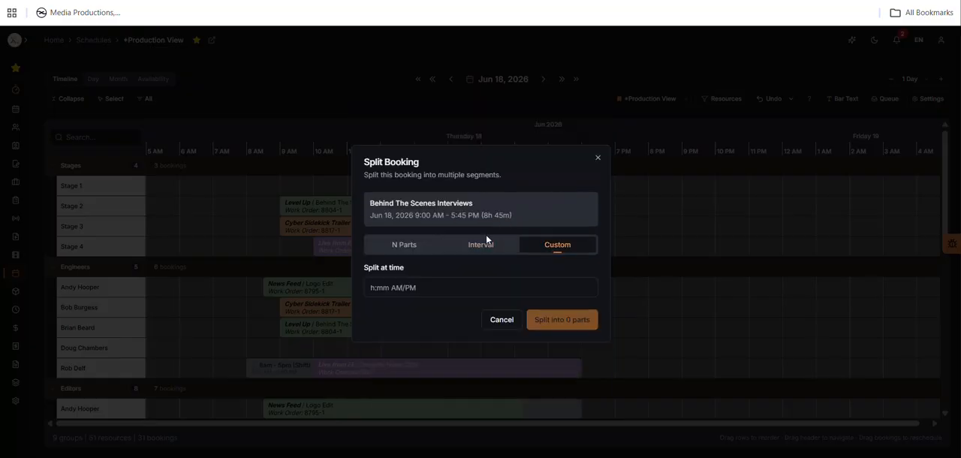
{"action": "left_click", "coordinate": [396, 246]}
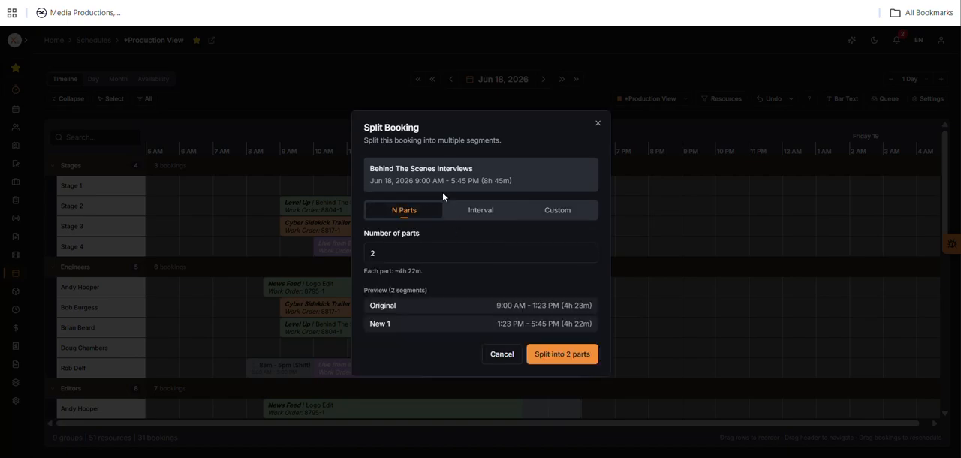
{"action": "left_click", "coordinate": [559, 355]}
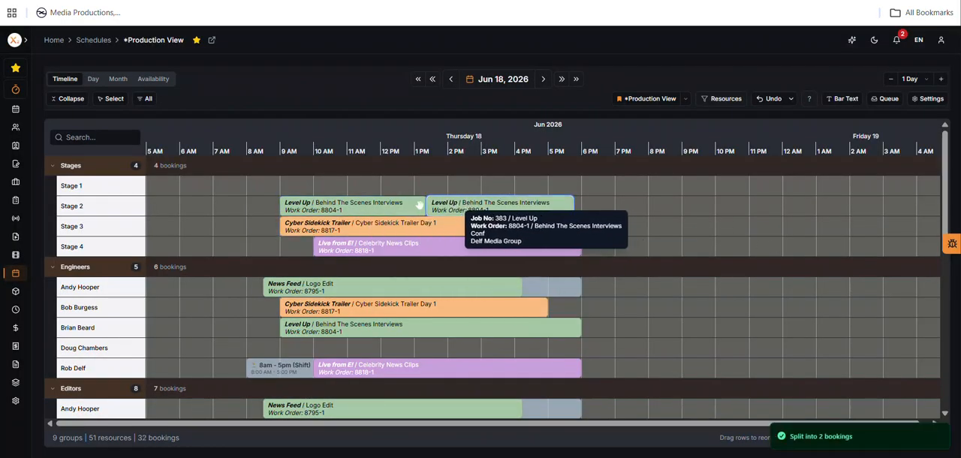
Step: Move the second Level Up booking on Stage 2 to start at 2 PM, and view the actions available for the Engineers' News Feed booking
{"action": "mouse_move", "coordinate": [463, 205]}
{"action": "left_mouse_down"}
{"action": "mouse_move", "coordinate": [485, 207]}
{"action": "mouse_move", "coordinate": [475, 211]}
{"action": "left_mouse_up"}
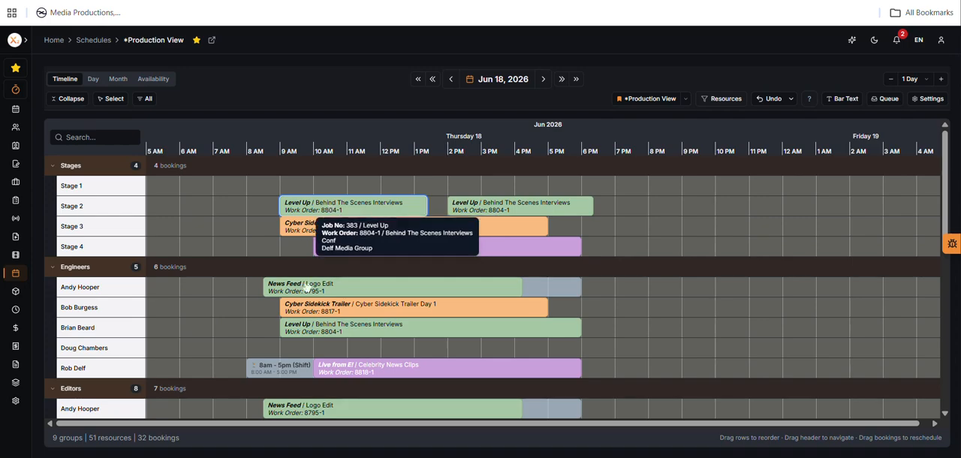
{"action": "right_click", "coordinate": [354, 290]}
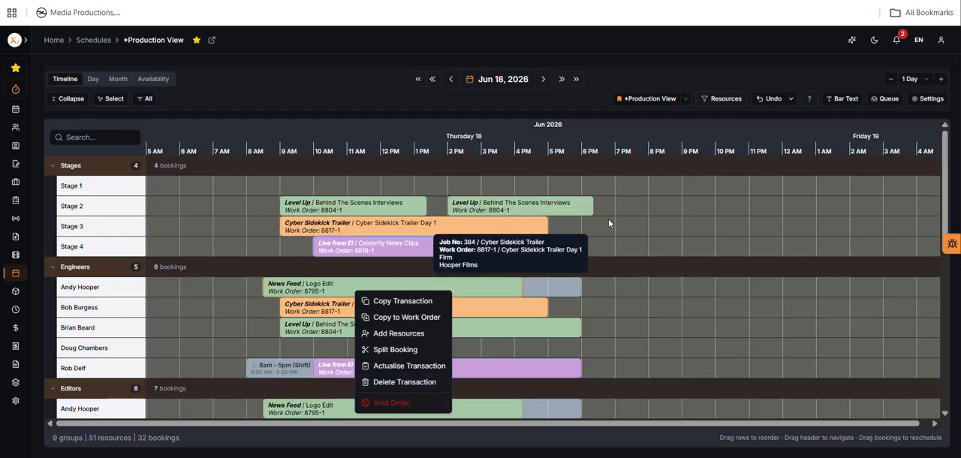
{"action": "left_click", "coordinate": [642, 228]}
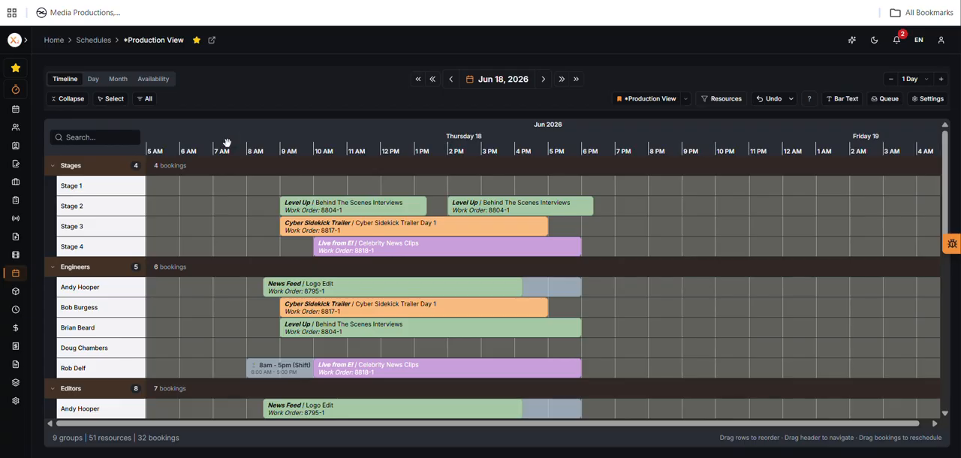
Step: Turn on Draw mode and draw bookings from Jun 18 8:00 PM to Jun 19 2:00 AM for Stage 2 and the second and third engineers
{"action": "left_click", "coordinate": [111, 99]}
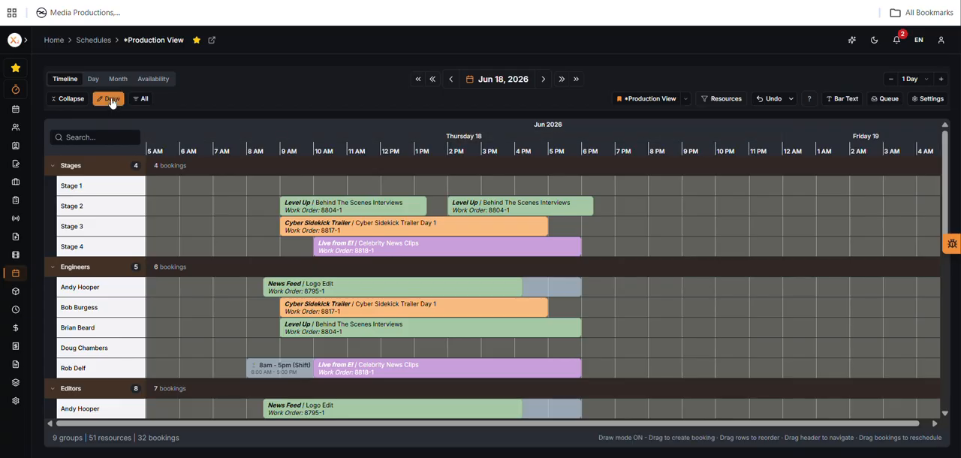
{"action": "left_click", "coordinate": [111, 100]}
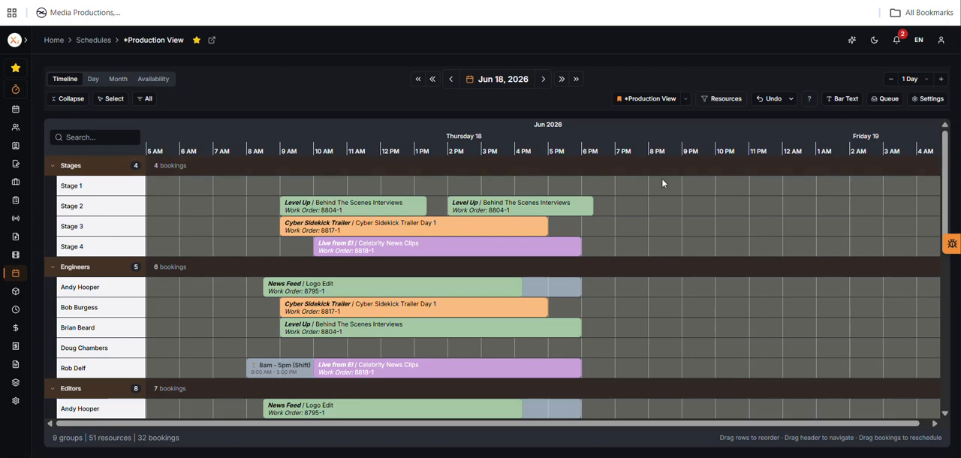
{"action": "key", "text": "d"}
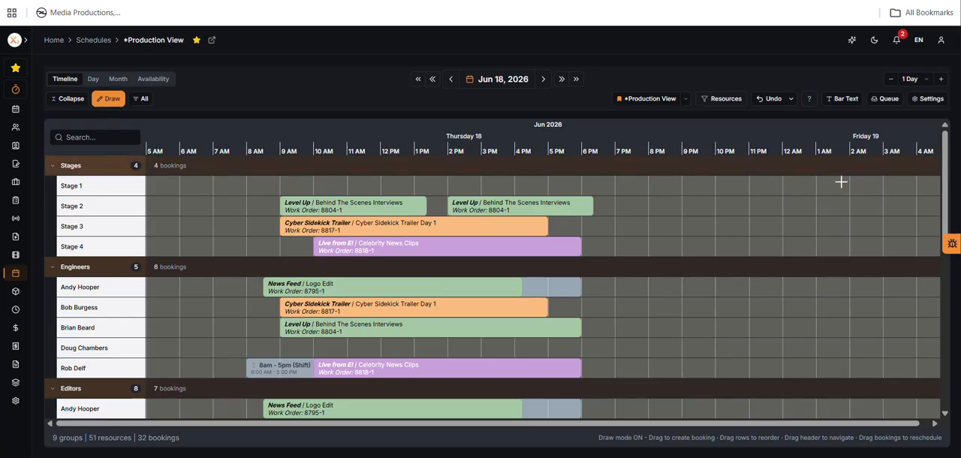
{"action": "mouse_move", "coordinate": [650, 201]}
{"action": "left_mouse_down"}
{"action": "mouse_move", "coordinate": [747, 218]}
{"action": "mouse_move", "coordinate": [858, 215]}
{"action": "left_mouse_up"}
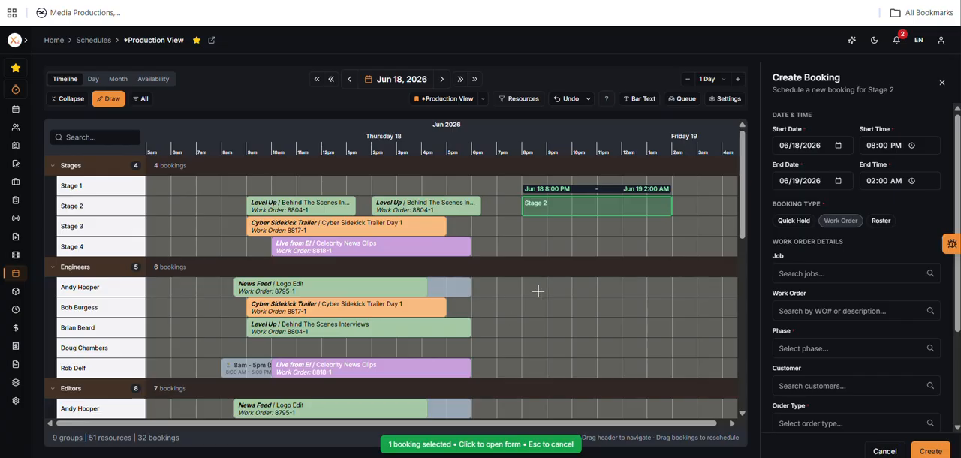
{"action": "left_click_drag", "start_coordinate": [522, 305], "coordinate": [672, 322]}
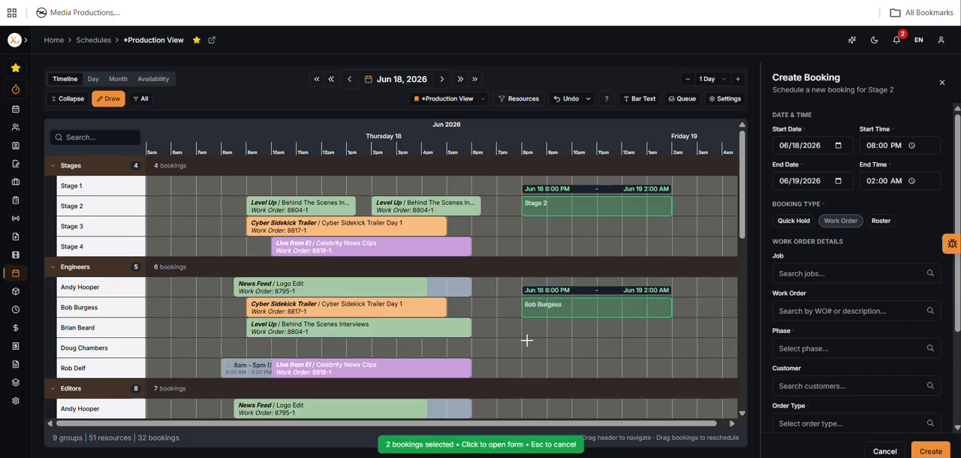
{"action": "left_click_drag", "start_coordinate": [523, 337], "coordinate": [670, 343]}
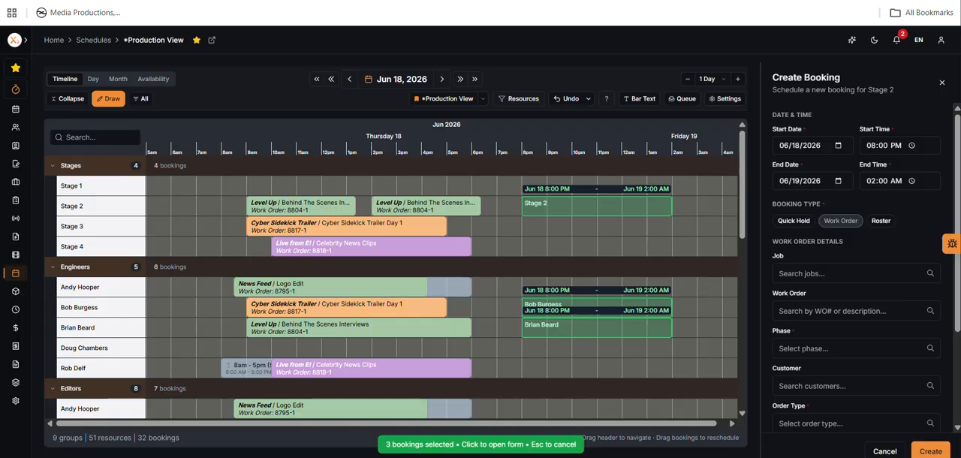
Step: Review the job, work order and phase choices for a Work Order booking, searching the jobs for "liv"
{"action": "mouse_move", "coordinate": [957, 129]}
{"action": "left_mouse_down"}
{"action": "mouse_move", "coordinate": [957, 219]}
{"action": "mouse_move", "coordinate": [955, 118]}
{"action": "left_mouse_up"}
{"action": "left_click", "coordinate": [825, 271]}
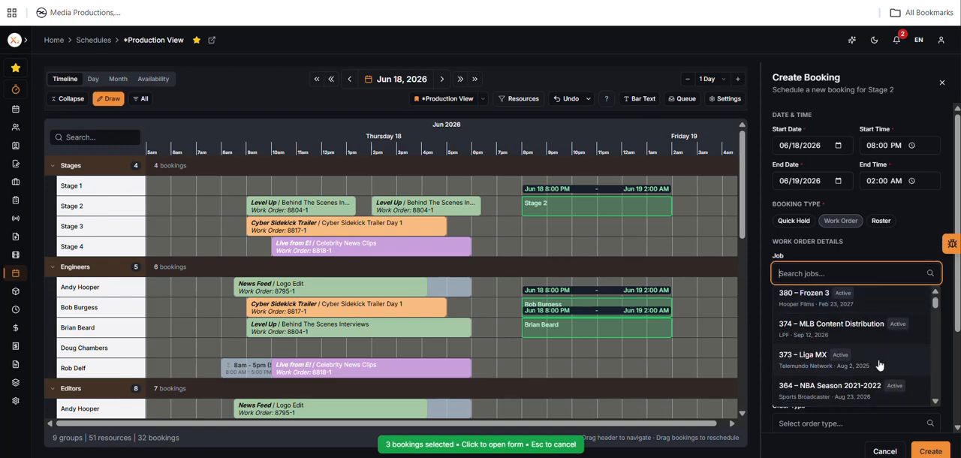
{"action": "left_click_drag", "start_coordinate": [936, 303], "coordinate": [935, 296]}
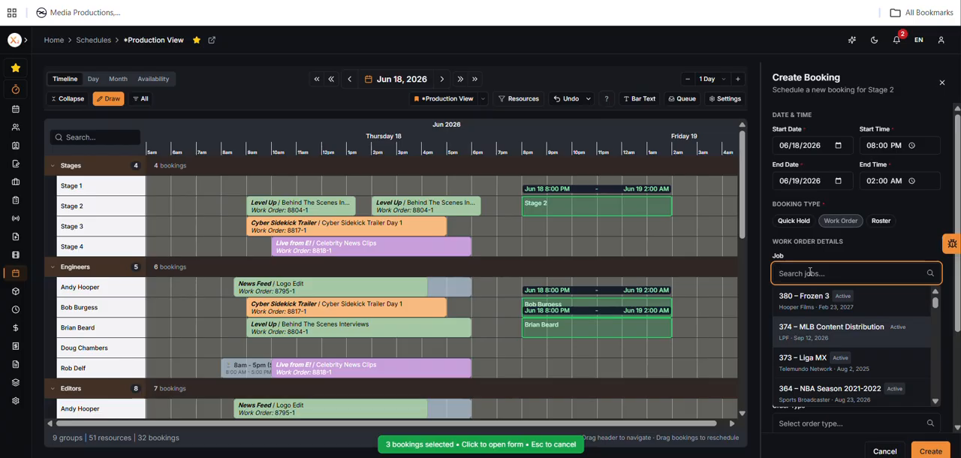
{"action": "type", "text": "liv"}
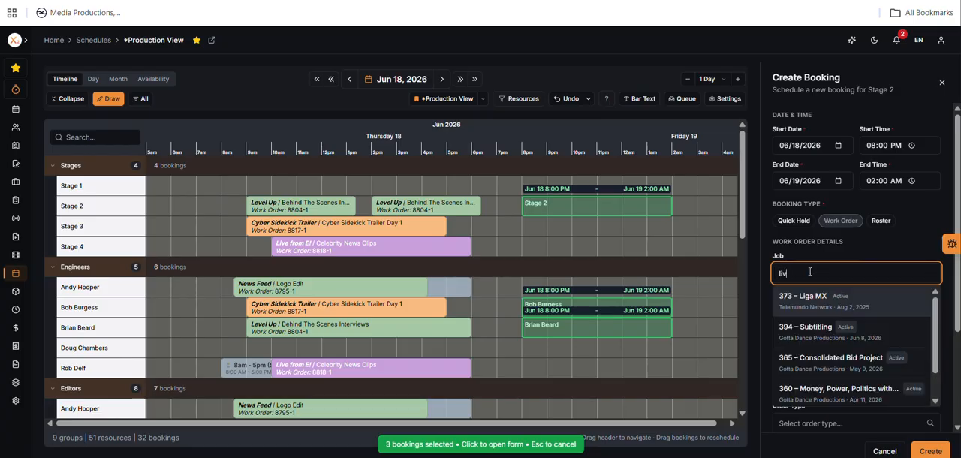
{"action": "left_click", "coordinate": [811, 300]}
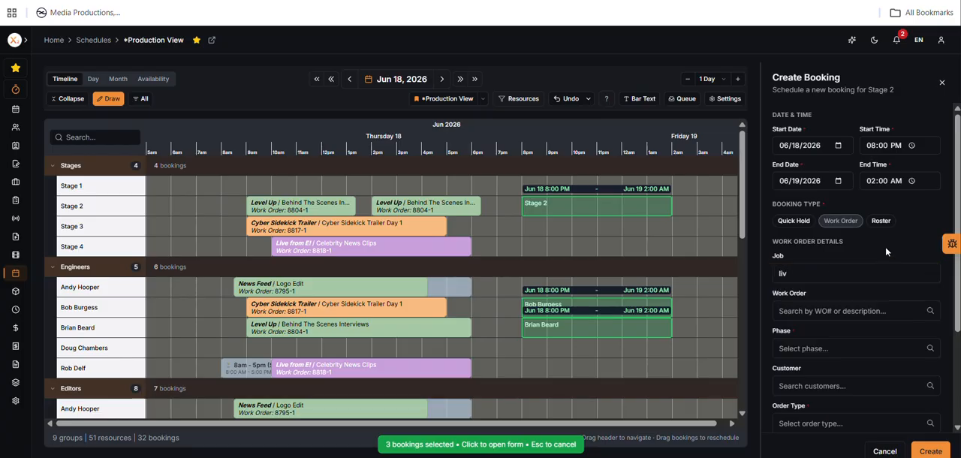
{"action": "left_click", "coordinate": [816, 311]}
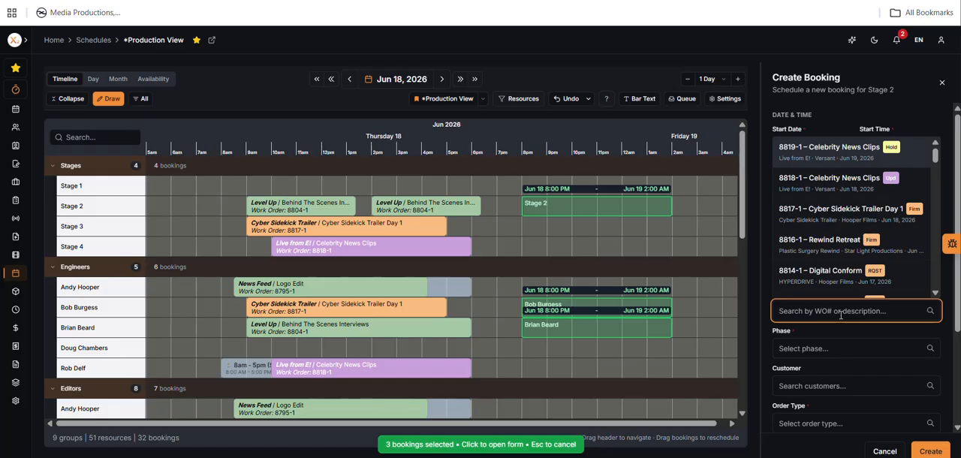
{"action": "scroll", "coordinate": [897, 285], "scroll_direction": "down", "scroll_amount": 1}
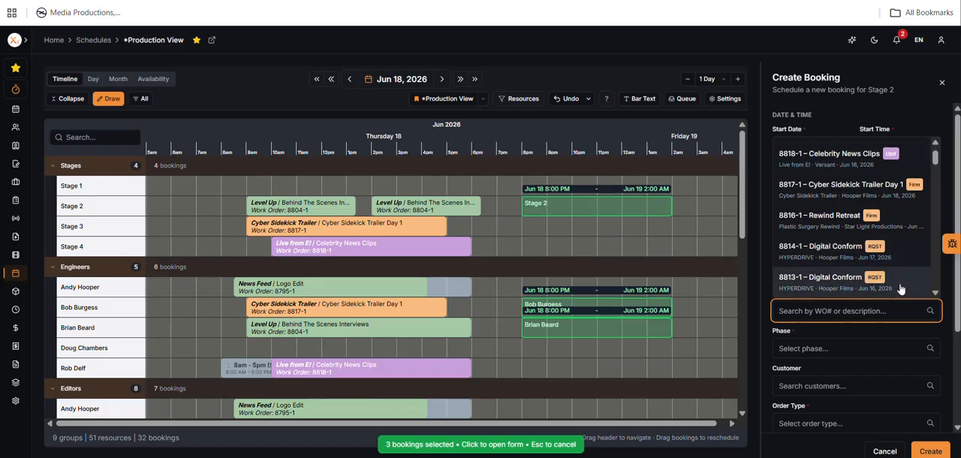
{"action": "left_click", "coordinate": [844, 347]}
{"action": "scroll", "coordinate": [902, 229], "scroll_direction": "down", "scroll_amount": 1}
{"action": "scroll", "coordinate": [901, 229], "scroll_direction": "up", "scroll_amount": 1}
Step: Create the three drawn bookings as Quick Hold type with description "Quick Hold" and phase Tentative, and leave Draw mode
{"action": "left_click", "coordinate": [785, 222]}
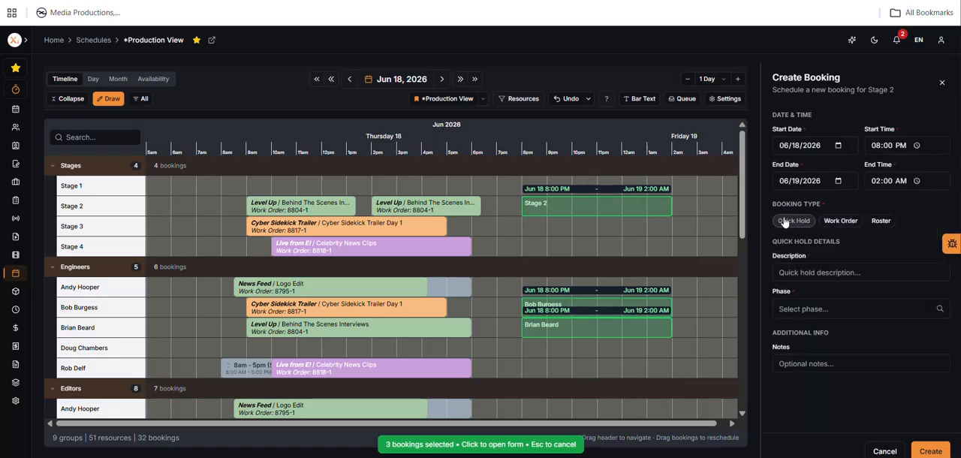
{"action": "left_click", "coordinate": [879, 273]}
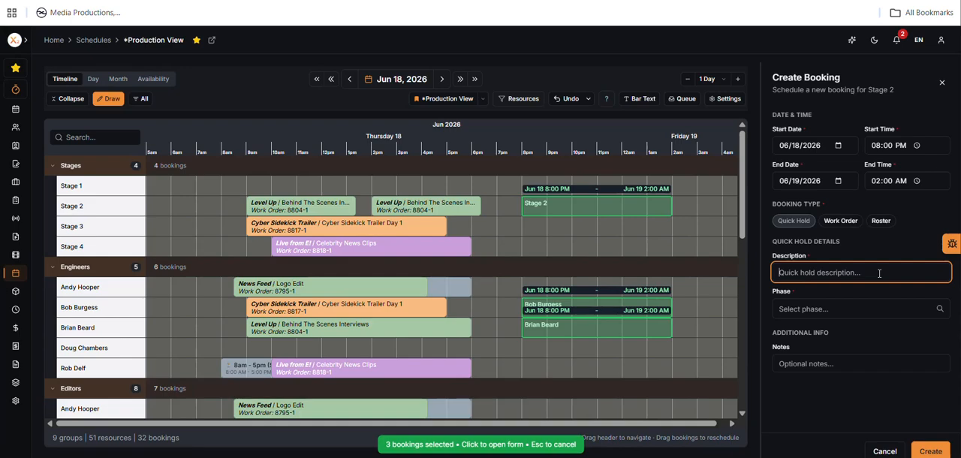
{"action": "type", "text": "Quick Hold"}
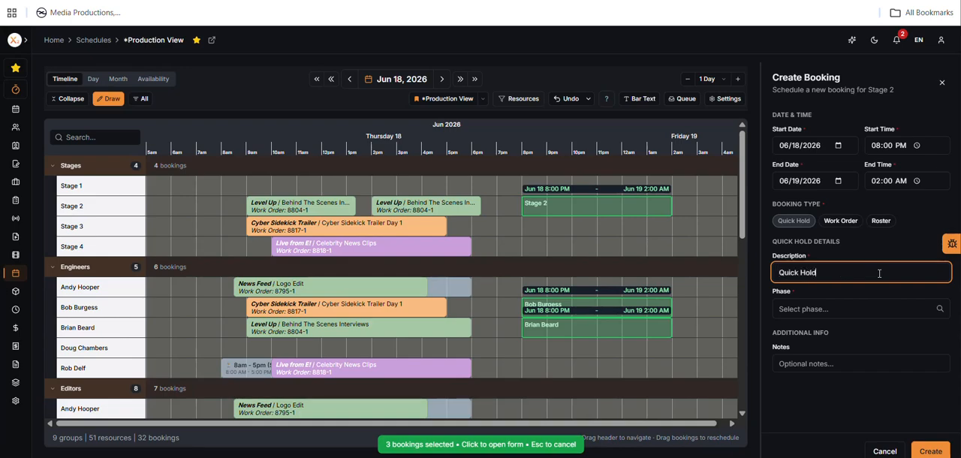
{"action": "left_click", "coordinate": [835, 308]}
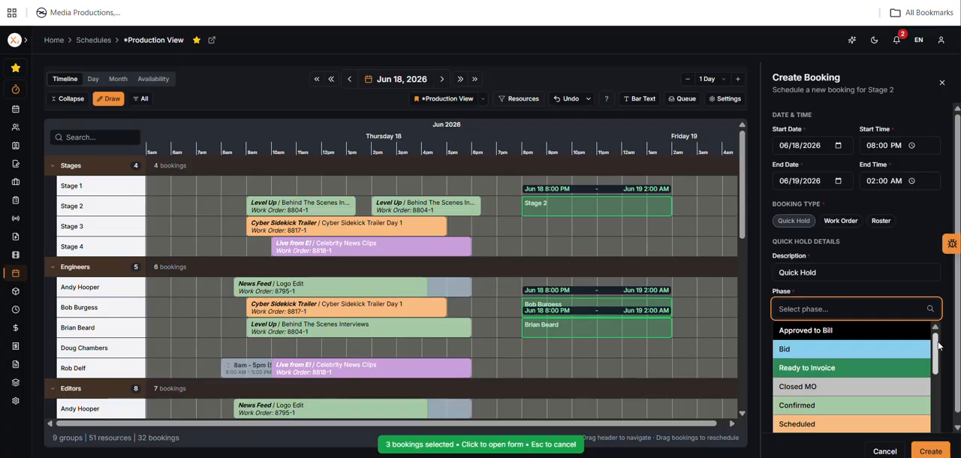
{"action": "scroll", "coordinate": [859, 368], "scroll_direction": "down", "scroll_amount": 2}
{"action": "left_click", "coordinate": [851, 356]}
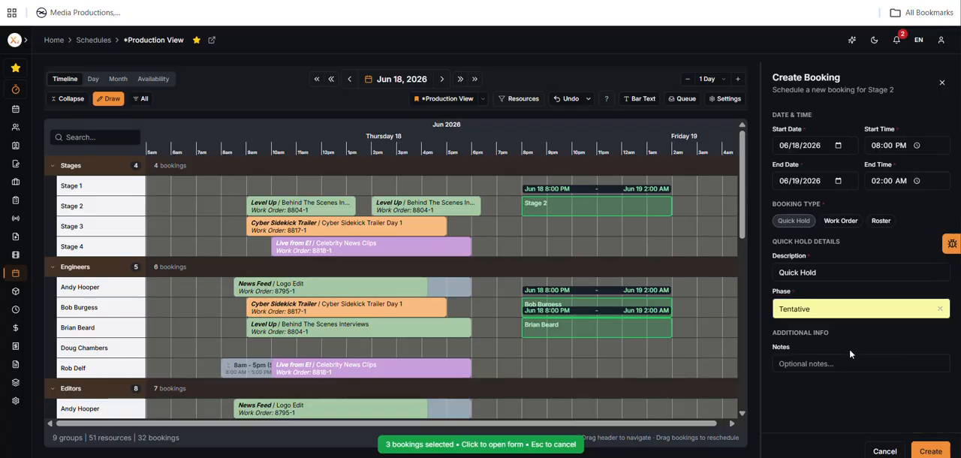
{"action": "left_click", "coordinate": [815, 363]}
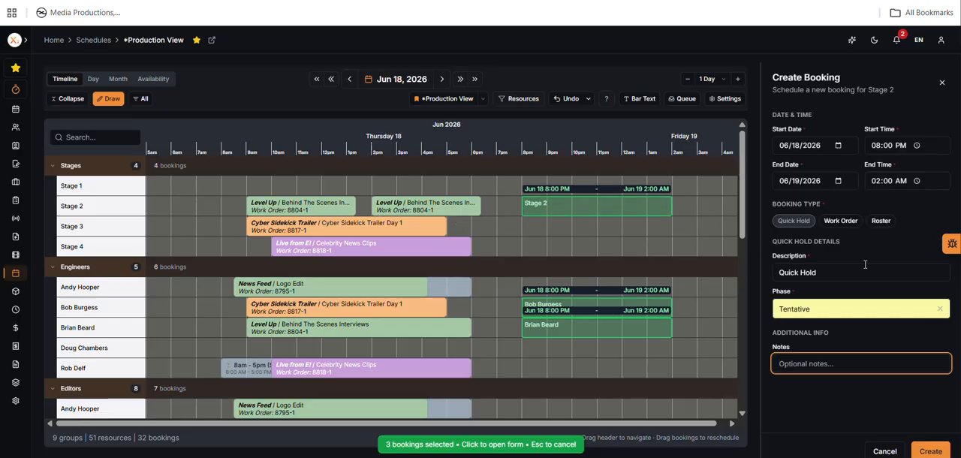
{"action": "left_click", "coordinate": [930, 451]}
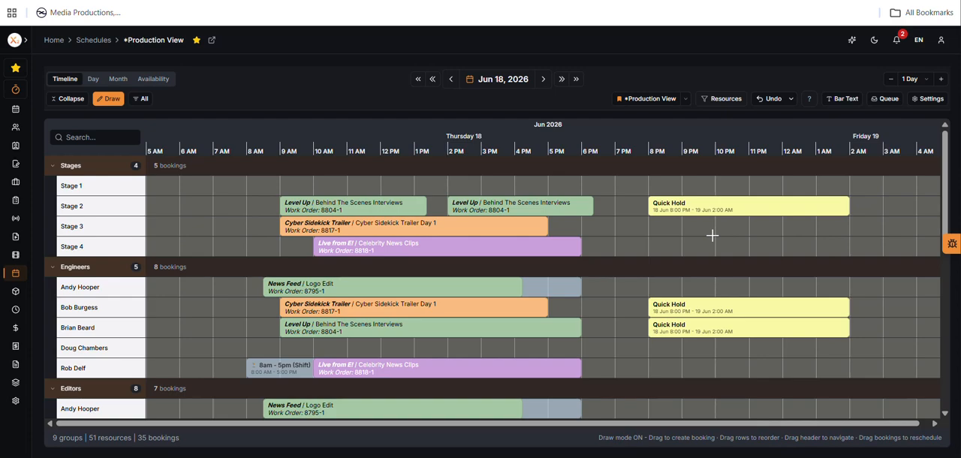
{"action": "key", "text": "Escape"}
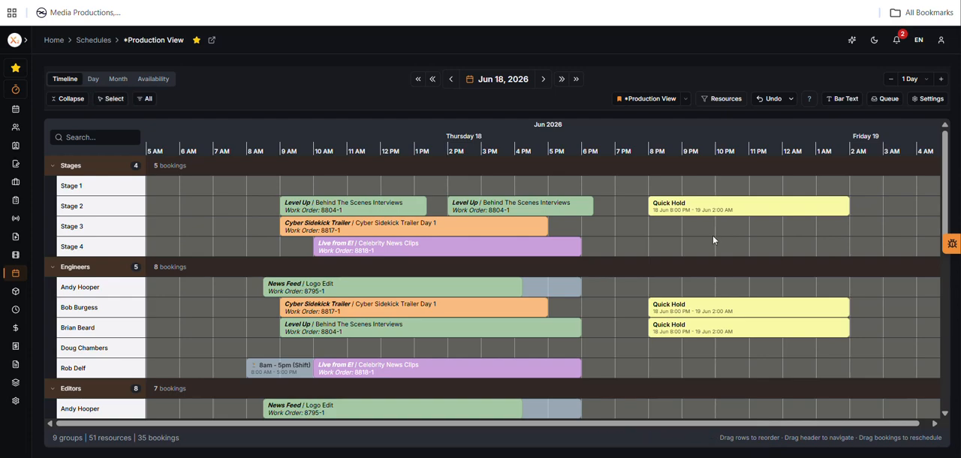
Step: Delete the Quick Hold booking of the second engineer
{"action": "left_click", "coordinate": [721, 208]}
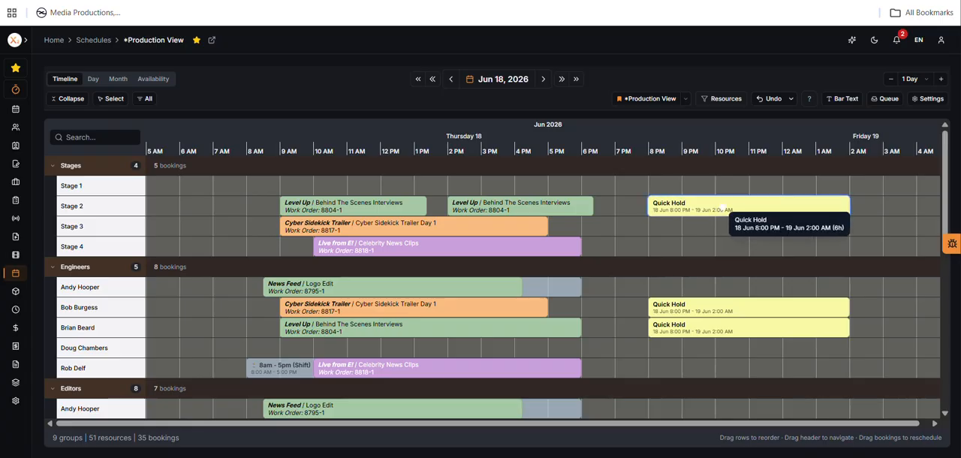
{"action": "right_click", "coordinate": [734, 311]}
{"action": "left_click", "coordinate": [785, 353]}
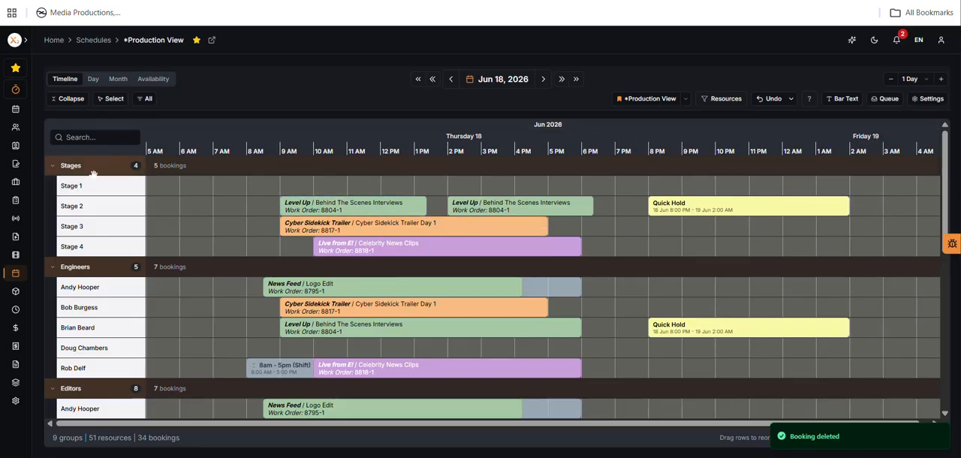
Step: Examine the Production View schedule as a day layout, a month calendar and a resource availability summary
{"action": "left_click", "coordinate": [93, 80]}
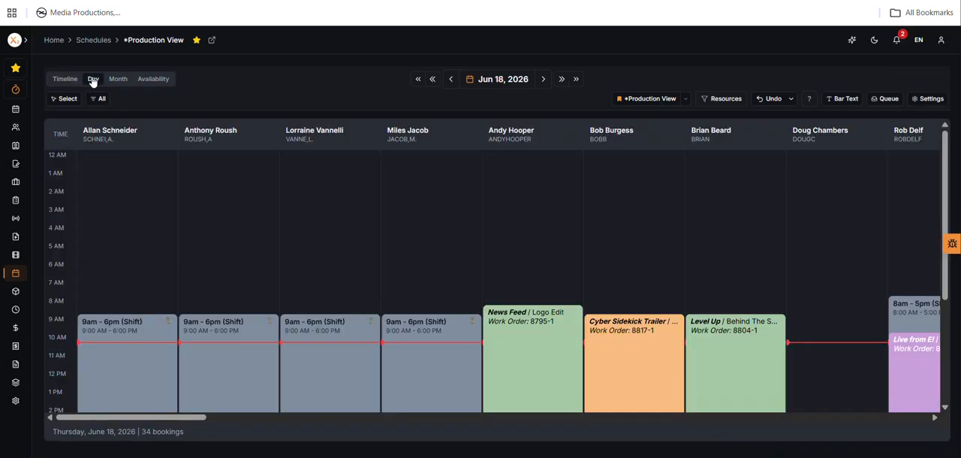
{"action": "left_click_drag", "start_coordinate": [945, 141], "coordinate": [948, 166]}
{"action": "left_click_drag", "start_coordinate": [197, 423], "coordinate": [162, 422]}
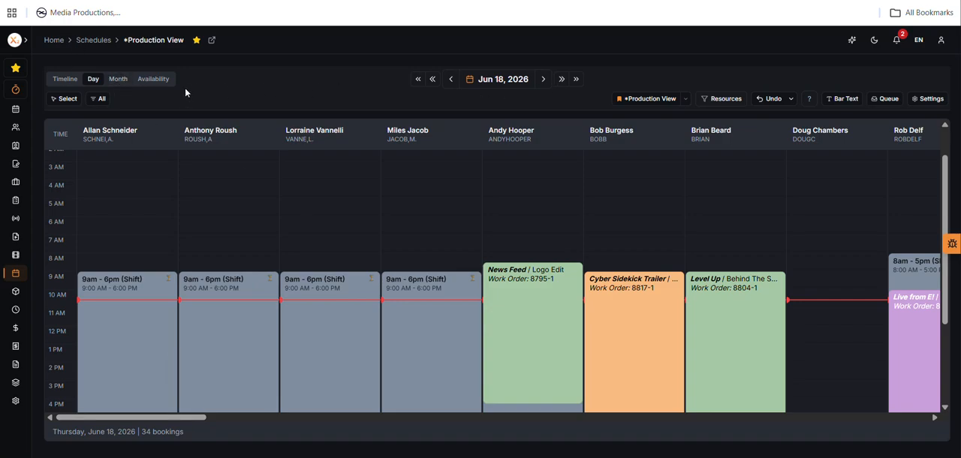
{"action": "left_click", "coordinate": [118, 79]}
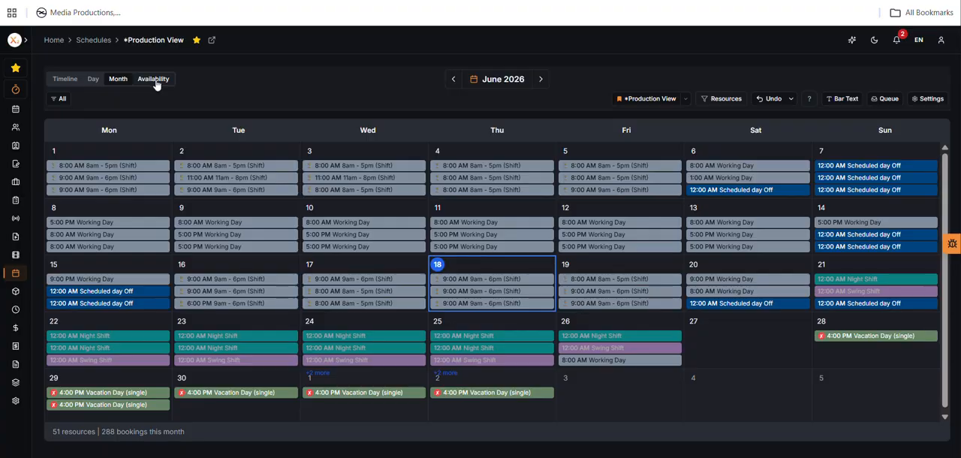
{"action": "left_click", "coordinate": [155, 81]}
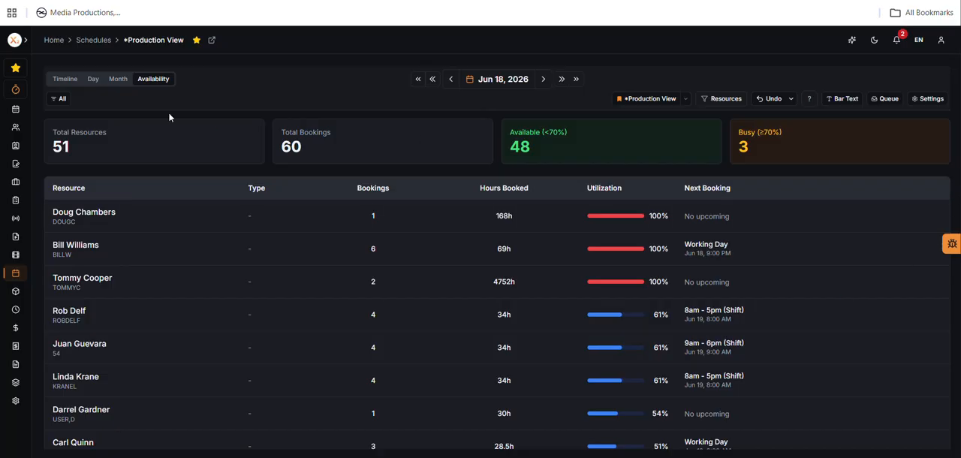
Step: Load the saved *Shift Schedule view and show it in the day layout for Jun 18, 2026
{"action": "left_click", "coordinate": [684, 99]}
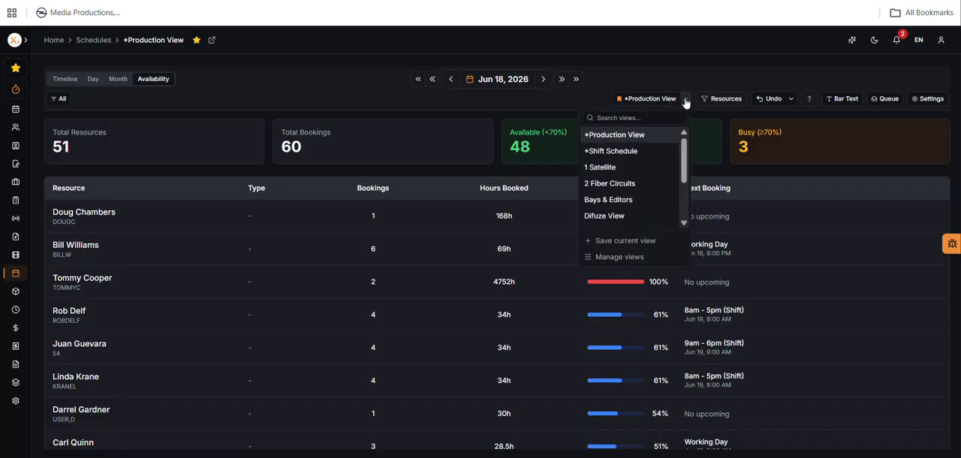
{"action": "left_click", "coordinate": [631, 151]}
{"action": "left_click", "coordinate": [685, 100]}
{"action": "left_click", "coordinate": [684, 100]}
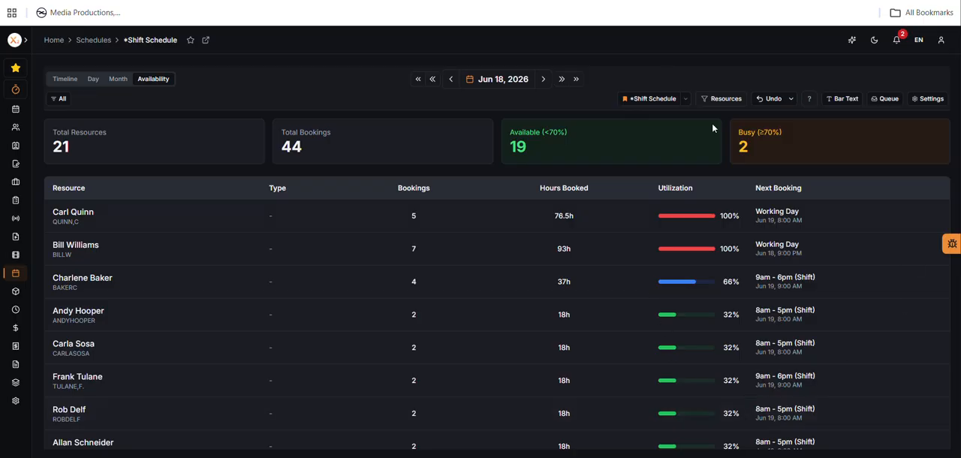
{"action": "left_click", "coordinate": [686, 101]}
{"action": "left_click", "coordinate": [93, 78]}
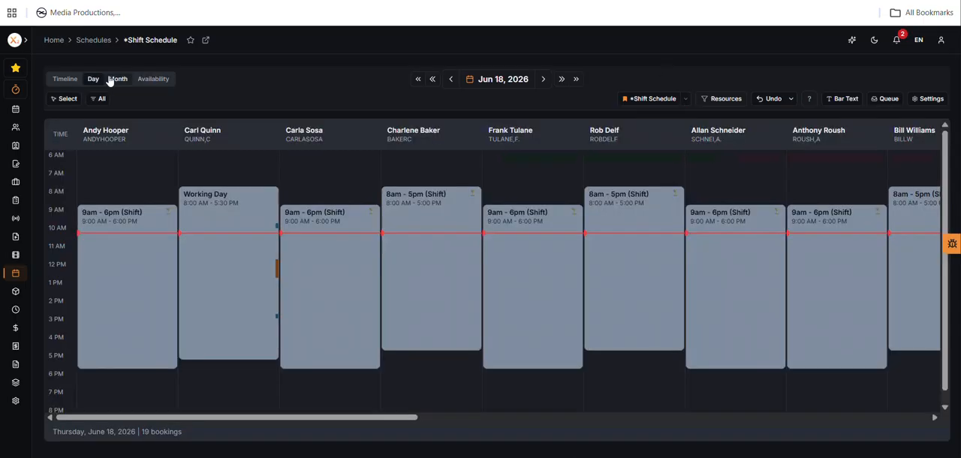